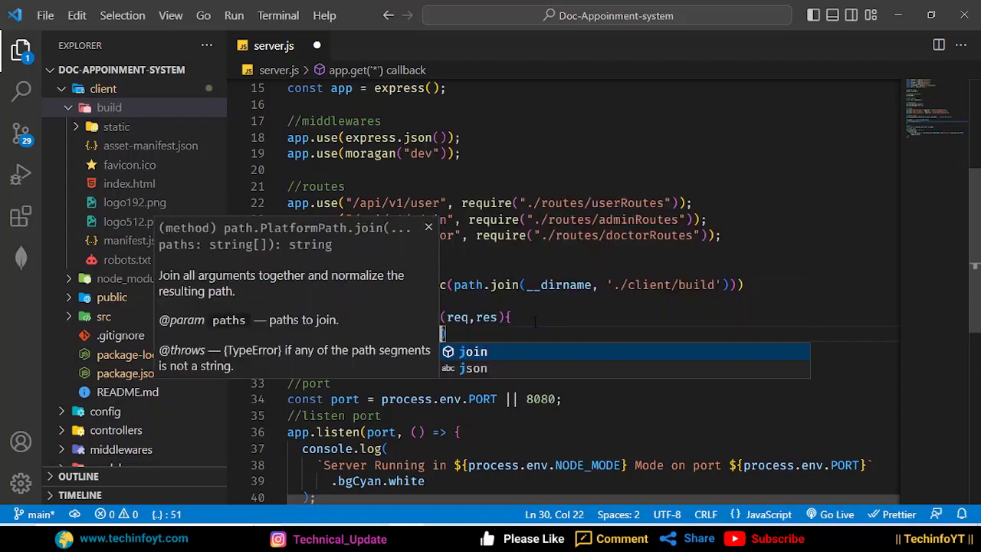
- Complete the sendFile path.join call in the catch-all route with __dirname and './client/build/index.html', and save server.js
{"action": "type", "text": "dirname,"}
{"action": "type", "text": " '."}
{"action": "type", "text": "/client/b"}
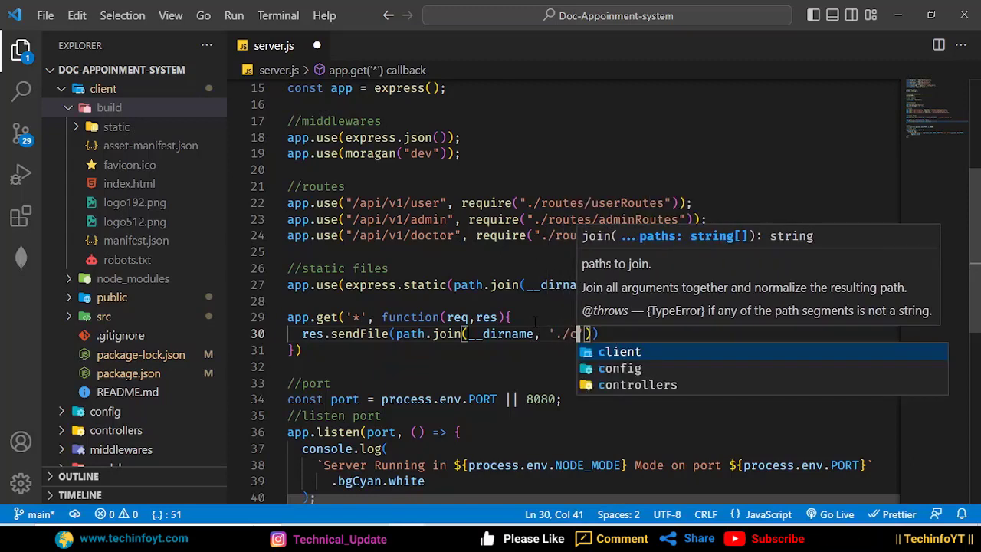
{"action": "type", "text": "uild"}
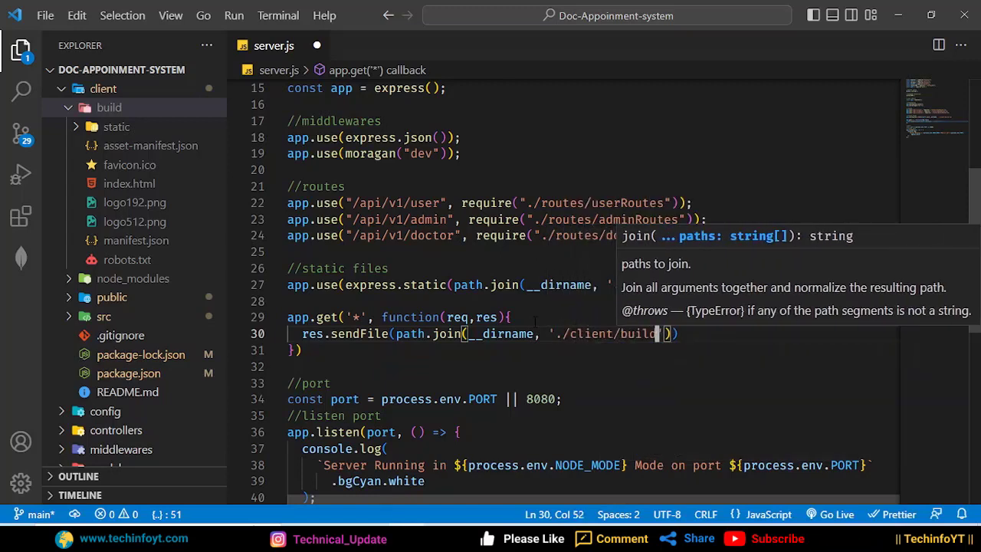
{"action": "type", "text": "/"}
{"action": "key", "text": "Down"}
{"action": "key", "text": "Down"}
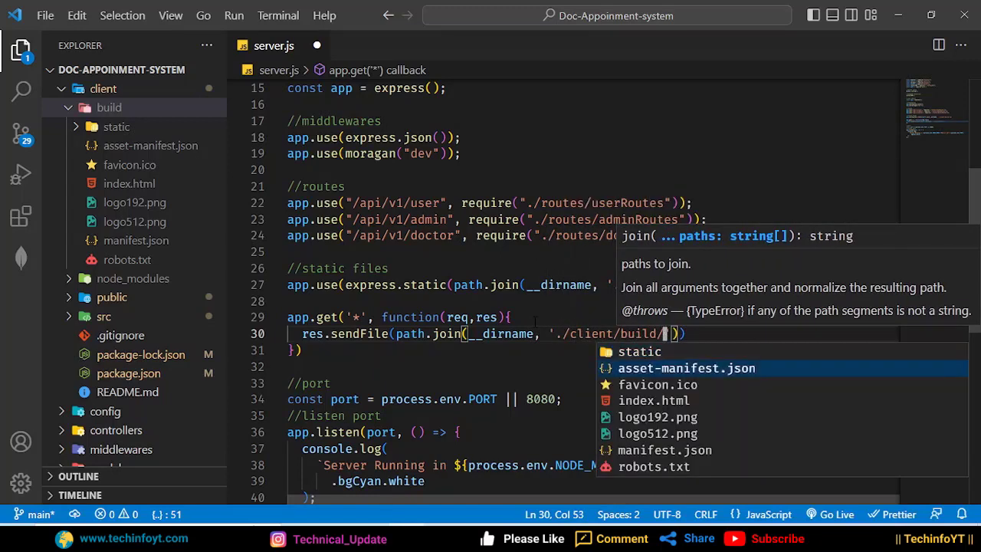
{"action": "key", "text": "Return"}
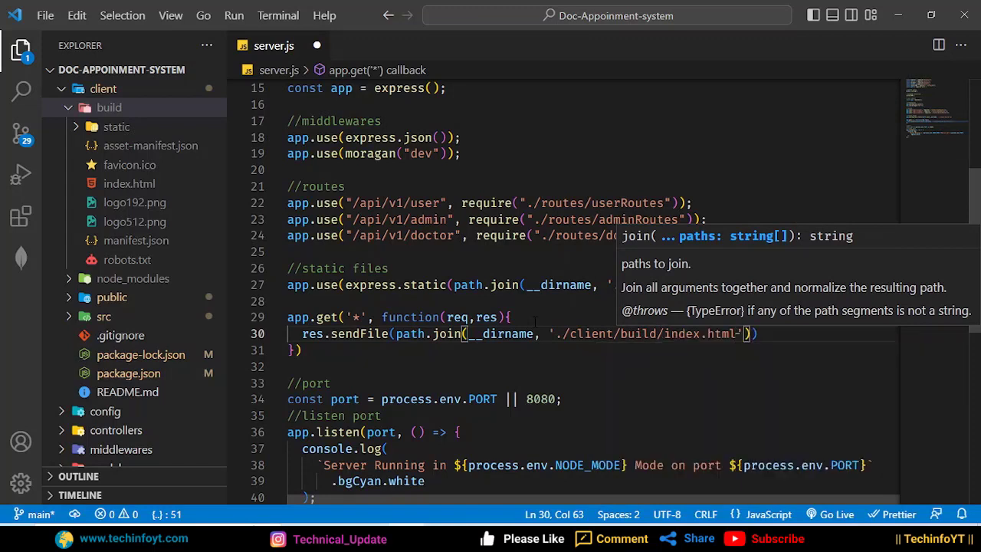
{"action": "key", "text": "ctrl+s"}
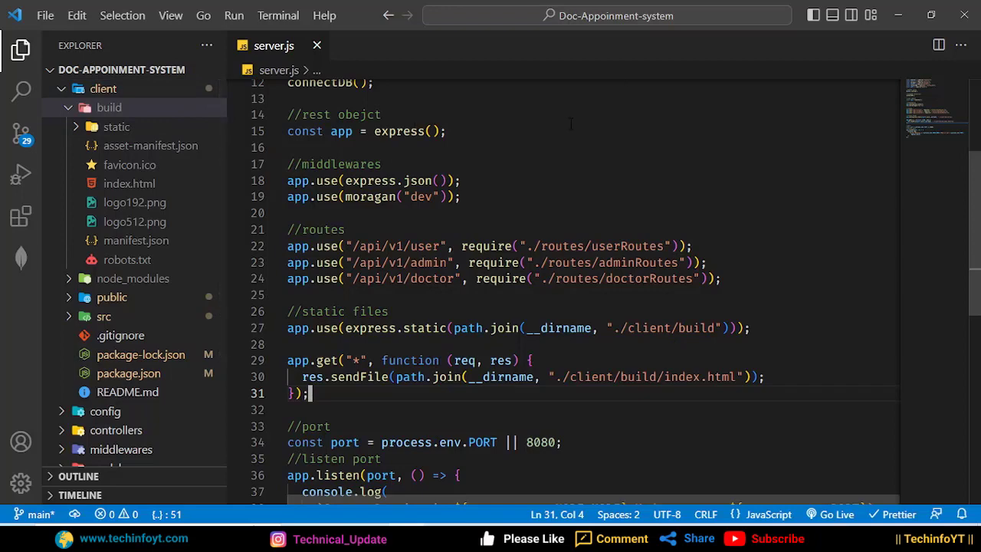
- Review the static files block in server.js, from its comment through the catch-all route
{"action": "left_click_drag", "start_coordinate": [311, 393], "coordinate": [287, 311]}
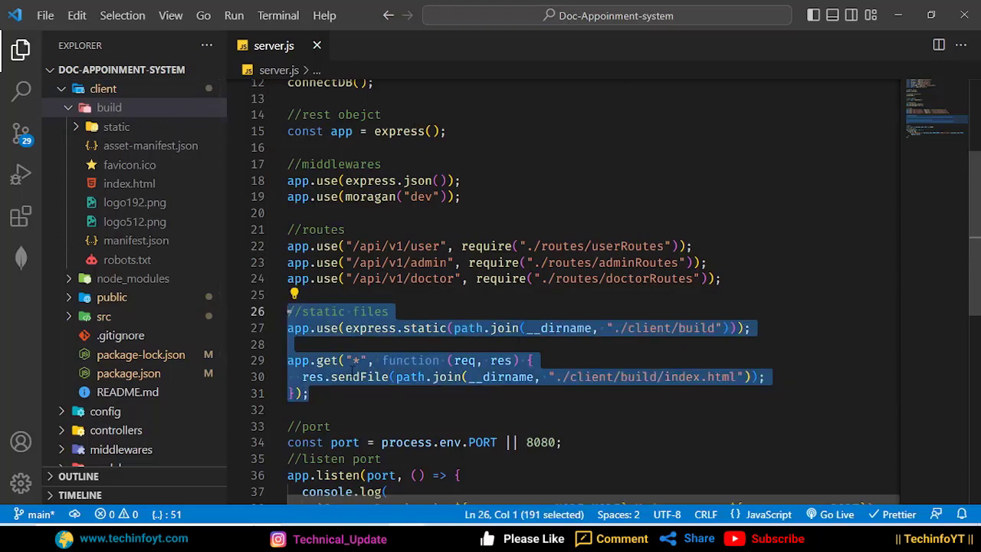
{"action": "left_click", "coordinate": [331, 392]}
{"action": "key", "text": "shift+Home"}
{"action": "key", "text": "shift+Up"}
{"action": "key", "text": "shift+Up"}
{"action": "key", "text": "shift+Up"}
{"action": "key", "text": "shift+Up"}
{"action": "key", "text": "shift+Up"}
- Switch to Firefox, open GitHub in a new tab and sign in to the account
{"action": "left_click", "coordinate": [366, 471]}
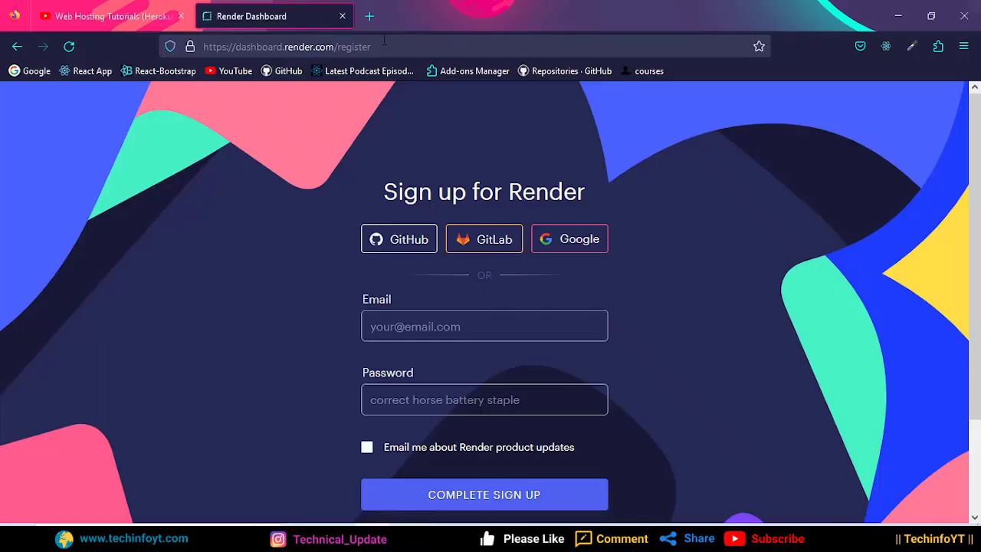
{"action": "left_click", "coordinate": [369, 16]}
{"action": "left_click", "coordinate": [288, 71]}
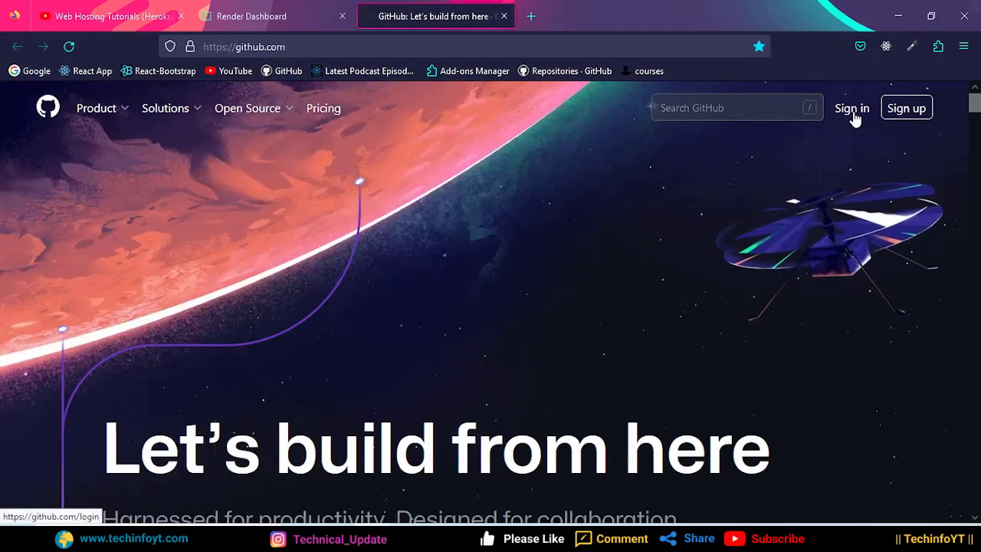
{"action": "left_click", "coordinate": [852, 111]}
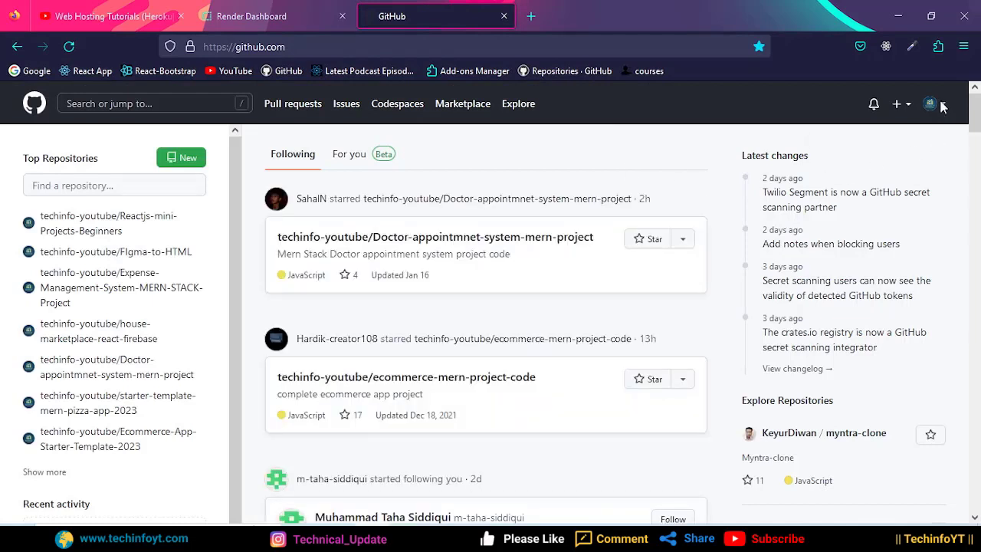
- Open the account's own repositories list and start creating a new repository
{"action": "left_click", "coordinate": [942, 108]}
{"action": "left_click", "coordinate": [649, 232]}
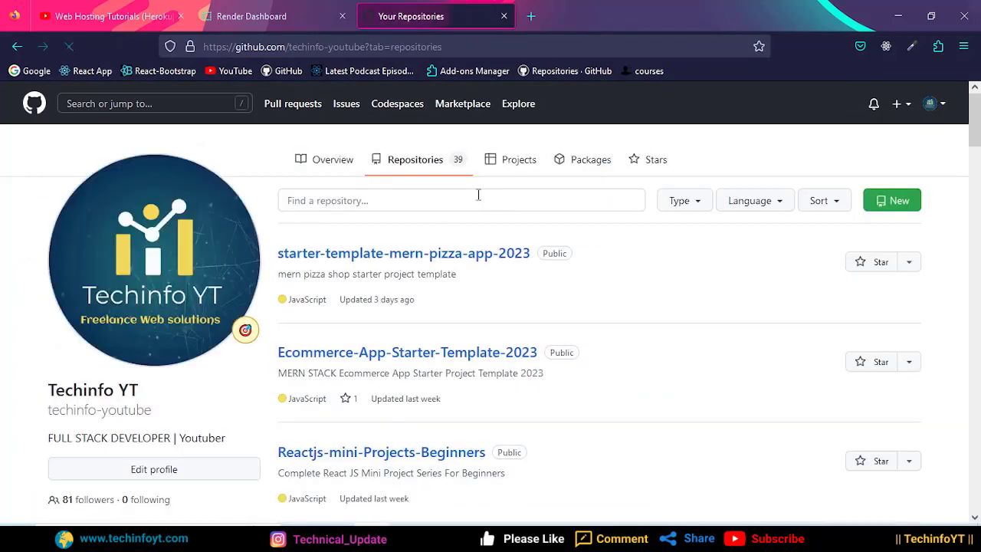
{"action": "left_click", "coordinate": [902, 201]}
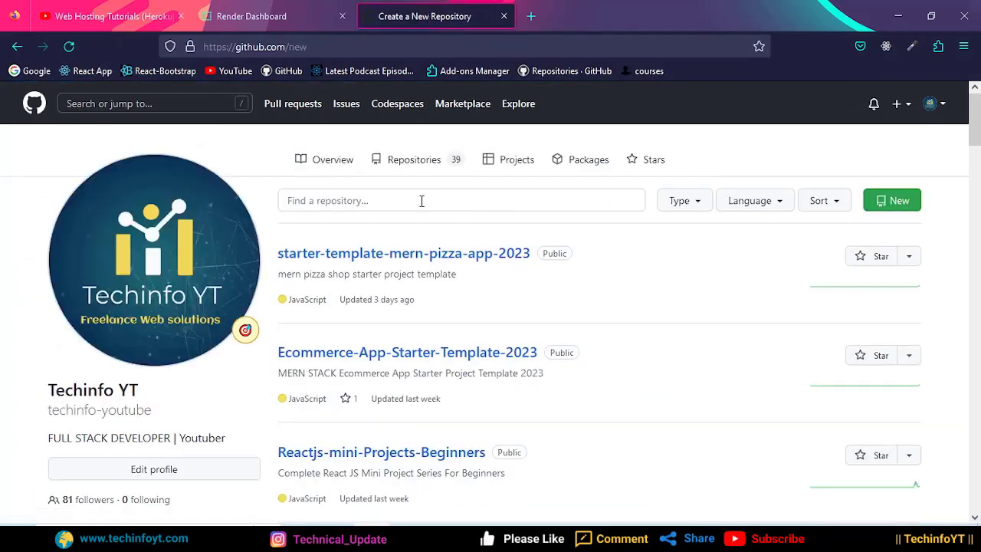
- Create a public repository named Production-Doctor-Appointment-system with the description "deplyment of mern stack app"
{"action": "left_click", "coordinate": [412, 267]}
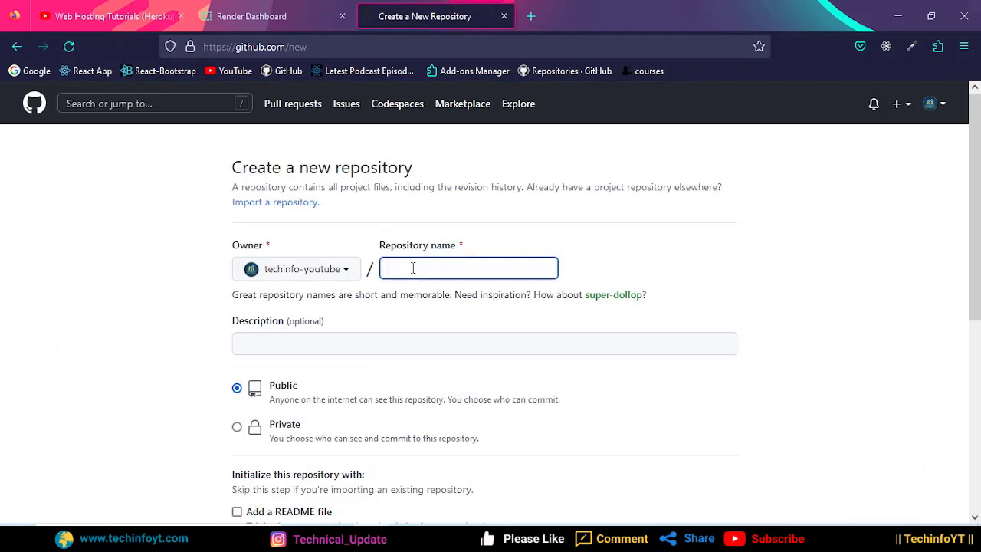
{"action": "type", "text": "Production-Doctor-Appo"}
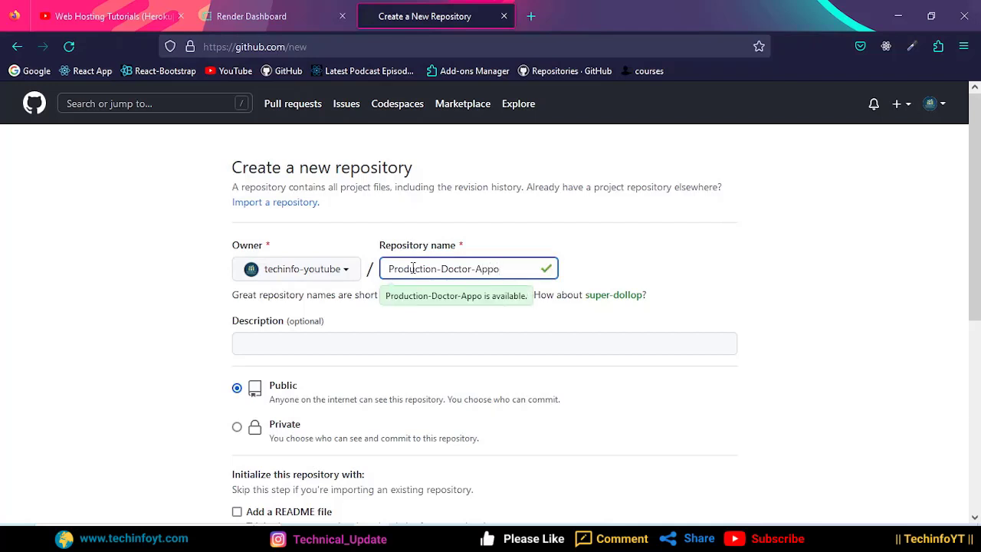
{"action": "type", "text": "intment-system"}
{"action": "left_click", "coordinate": [411, 344]}
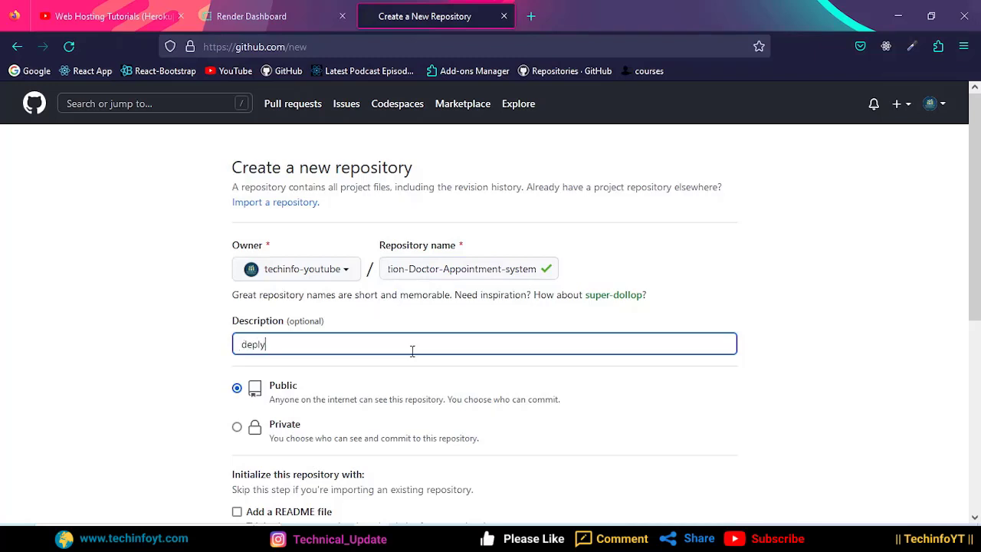
{"action": "type", "text": "deplyment of mern "}
{"action": "type", "text": "stack app"}
{"action": "scroll", "coordinate": [383, 337], "scroll_direction": "down", "scroll_amount": 5}
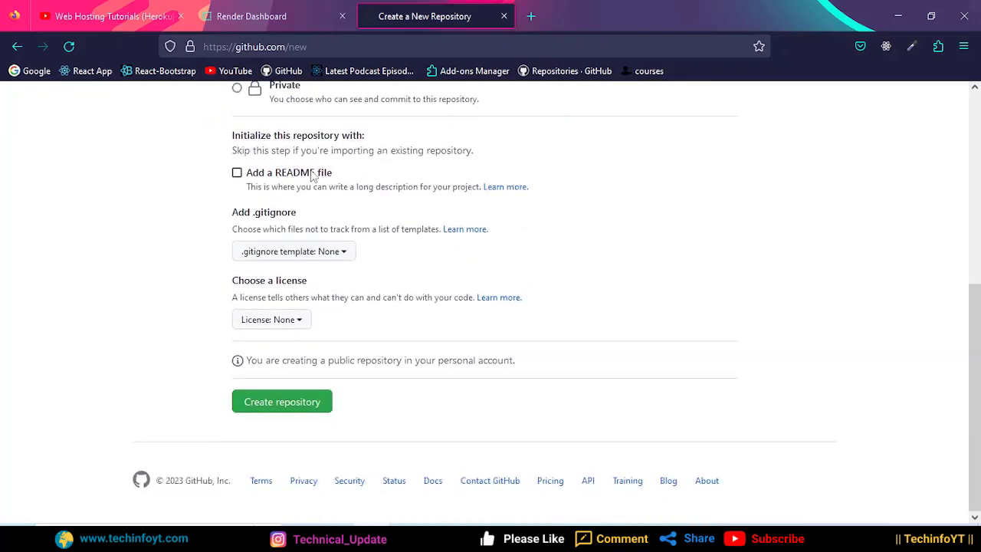
{"action": "left_click", "coordinate": [286, 406]}
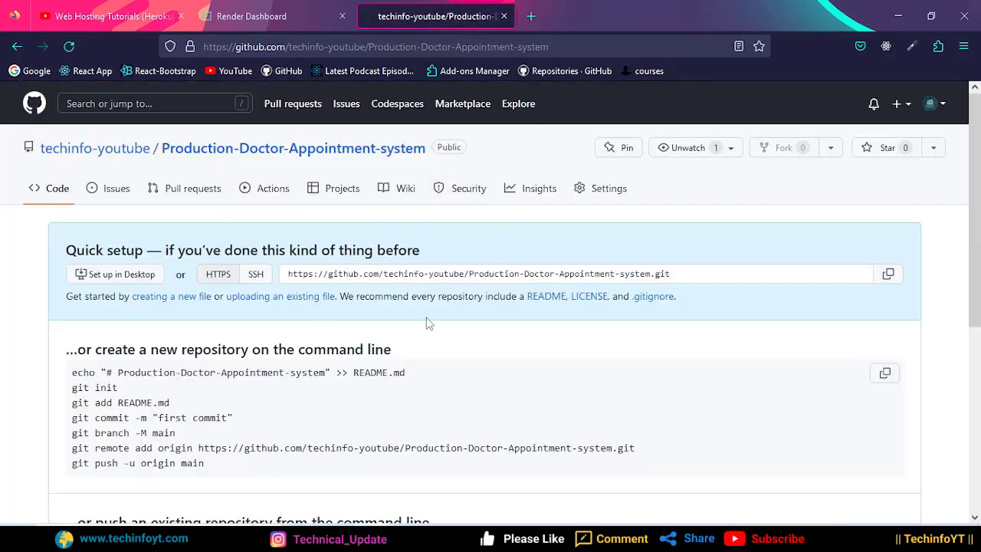
{"action": "left_click", "coordinate": [277, 152]}
{"action": "left_click", "coordinate": [398, 539]}
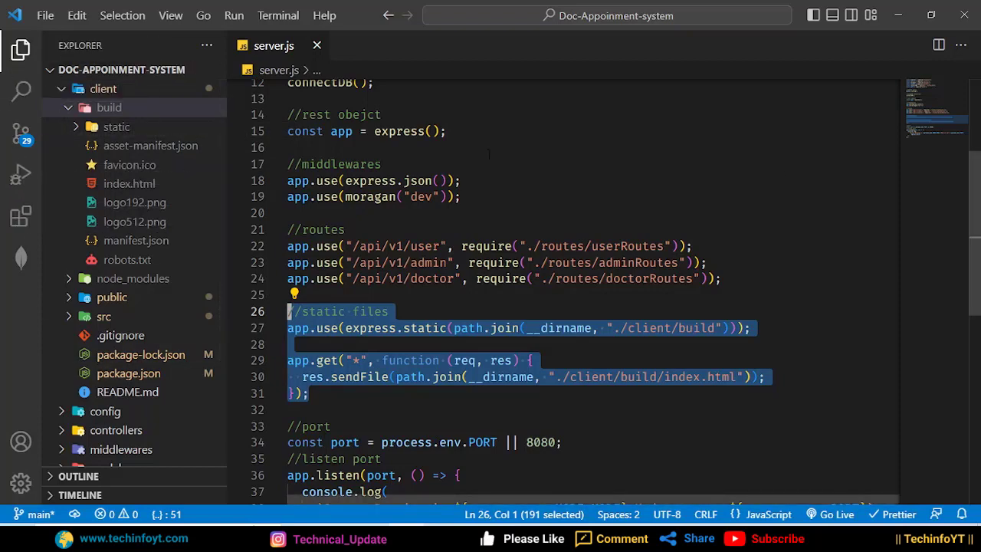
{"action": "left_click", "coordinate": [379, 536]}
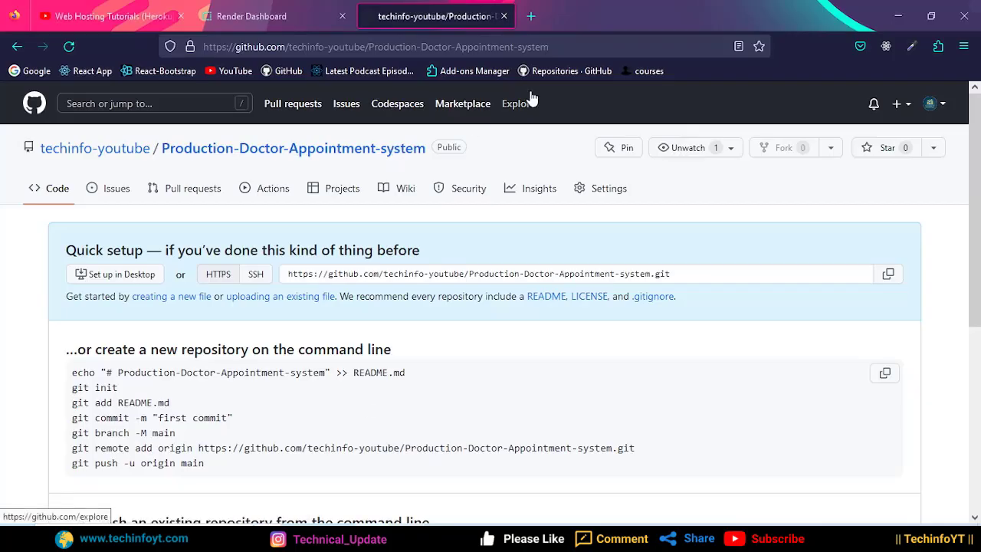
- Search the web for "github desktop" in a new tab and look over the download options on the GitHub Desktop site
{"action": "left_click", "coordinate": [530, 16]}
{"action": "type", "text": "s"}
{"action": "key", "text": "BackSpace"}
{"action": "type", "text": "github desktop"}
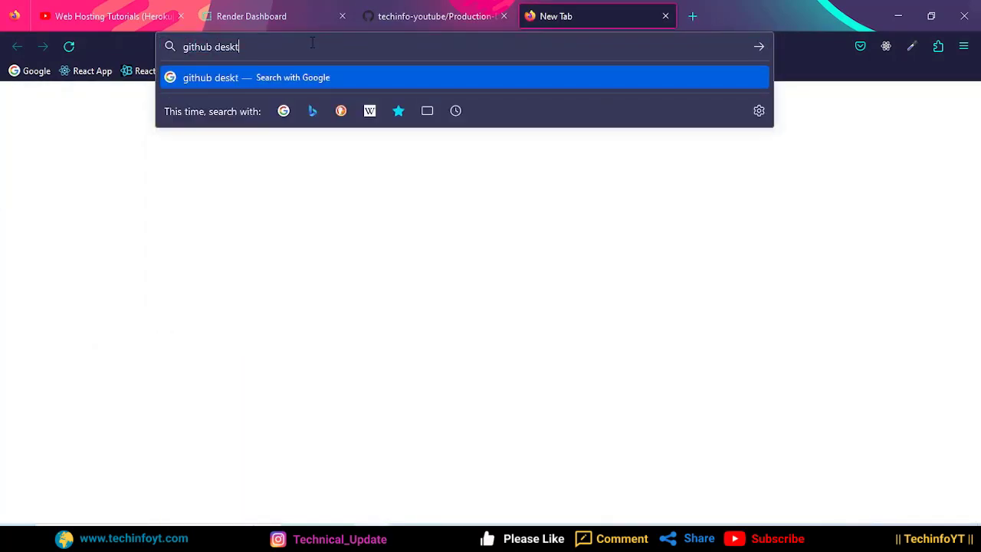
{"action": "key", "text": "Return"}
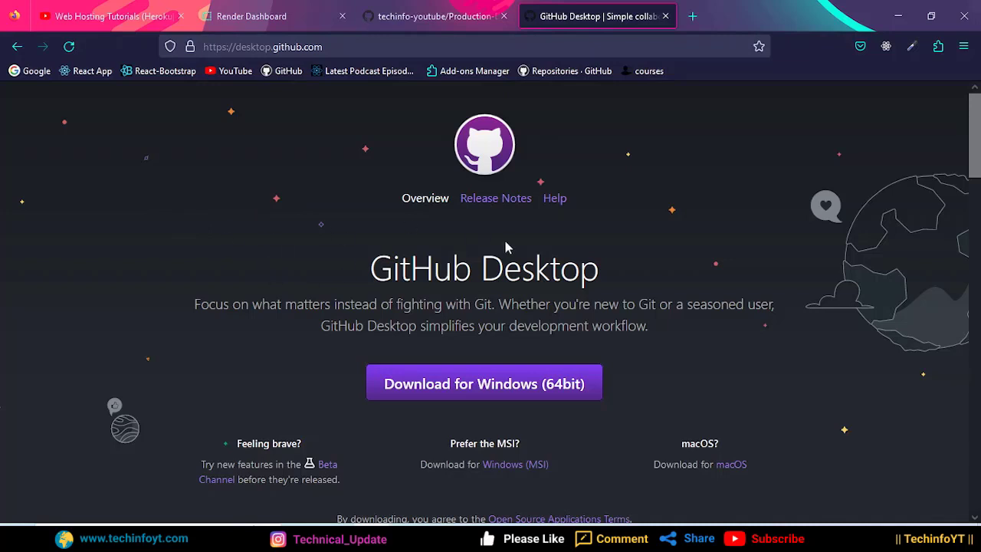
{"action": "left_click_drag", "start_coordinate": [470, 268], "coordinate": [393, 268]}
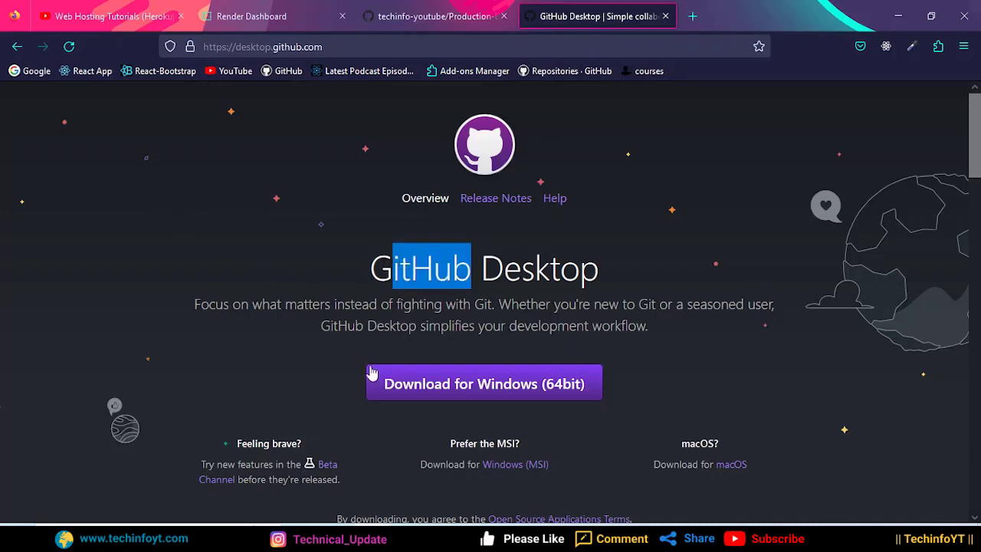
{"action": "scroll", "coordinate": [528, 386], "scroll_direction": "down", "scroll_amount": 2}
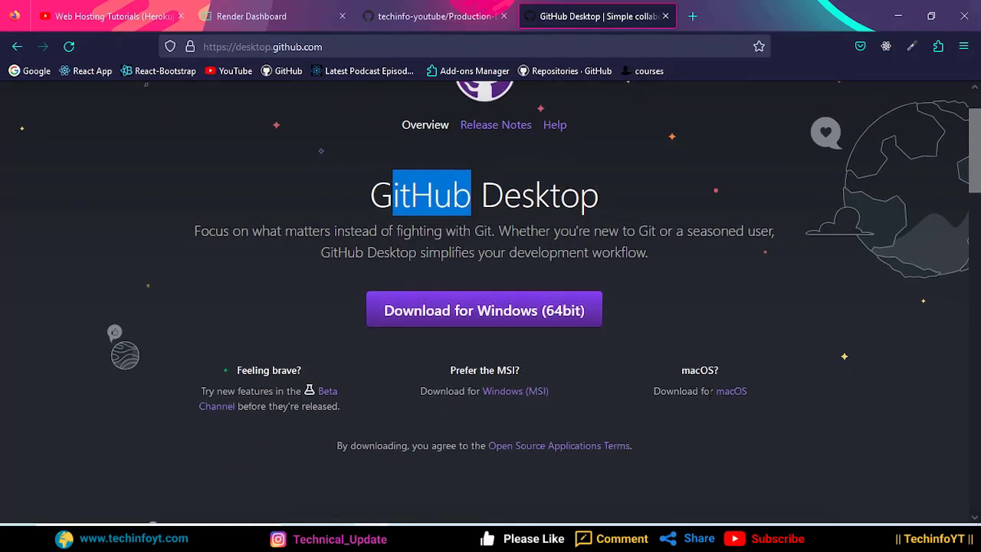
{"action": "scroll", "coordinate": [737, 398], "scroll_direction": "up", "scroll_amount": 1}
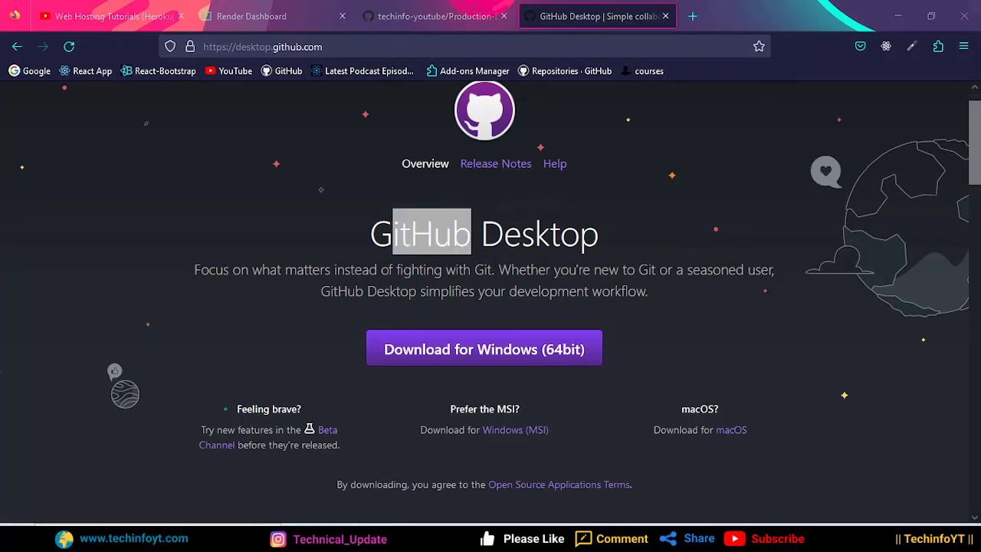
- Launch the installed GitHub Desktop app and refresh its list of repositories
{"action": "key", "text": "super"}
{"action": "type", "text": "github"}
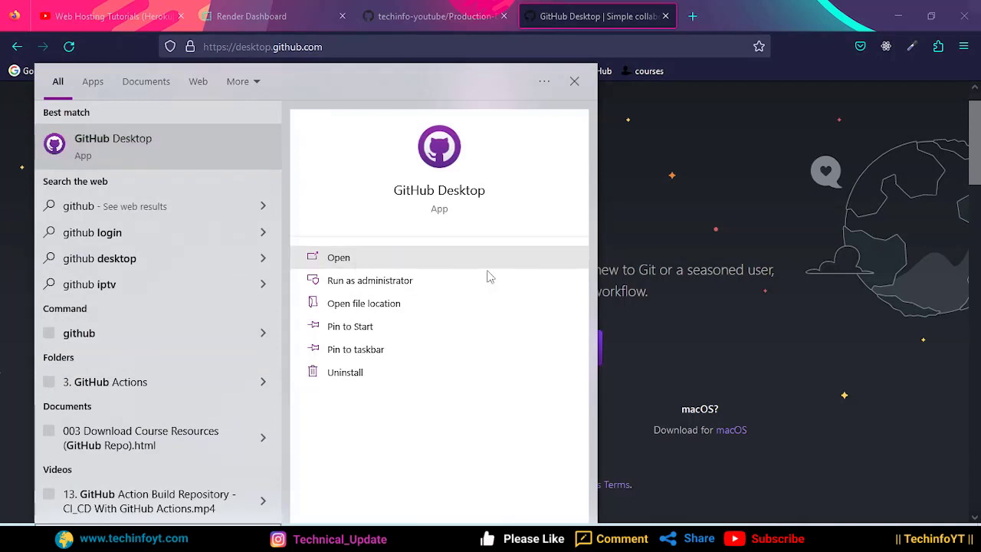
{"action": "left_click", "coordinate": [573, 250]}
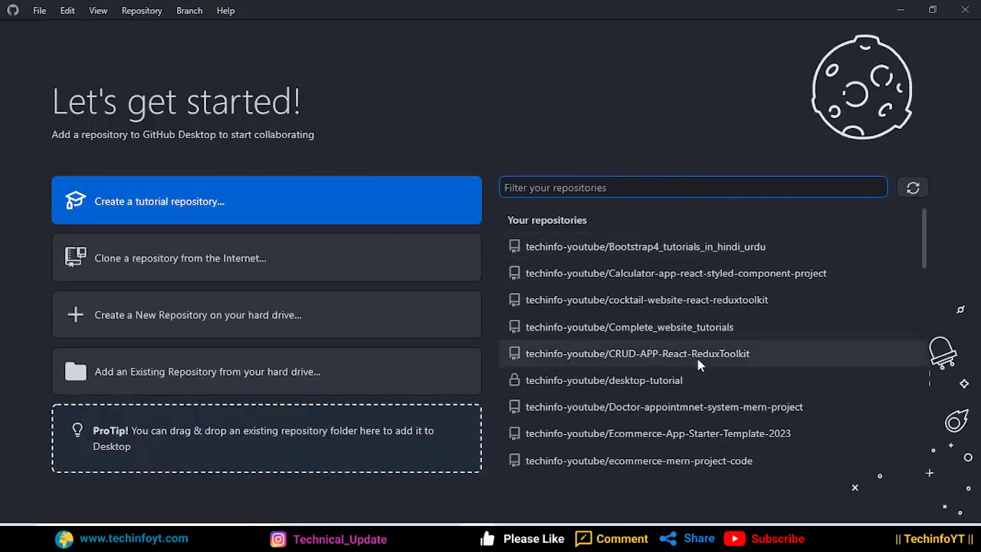
{"action": "left_click", "coordinate": [916, 190]}
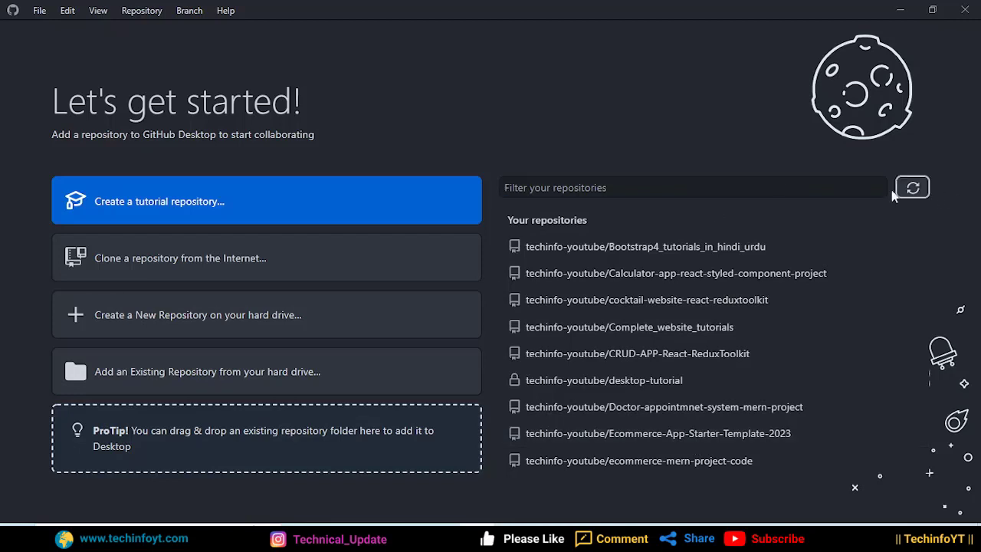
- Filter the repositories by "Produ" and clone Production-Doctor-Appointment-system to the suggested local path in Documents
{"action": "left_click", "coordinate": [707, 190]}
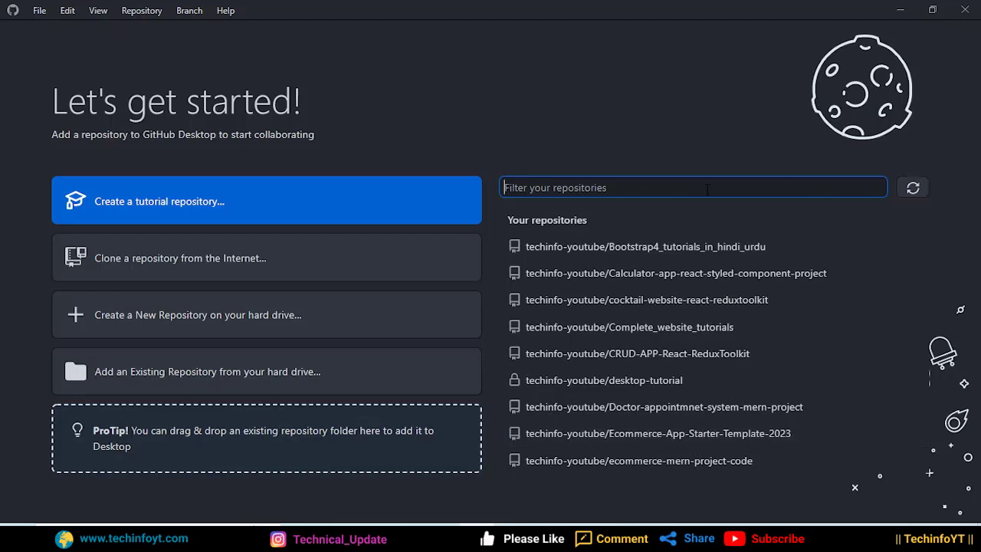
{"action": "type", "text": "poruc"}
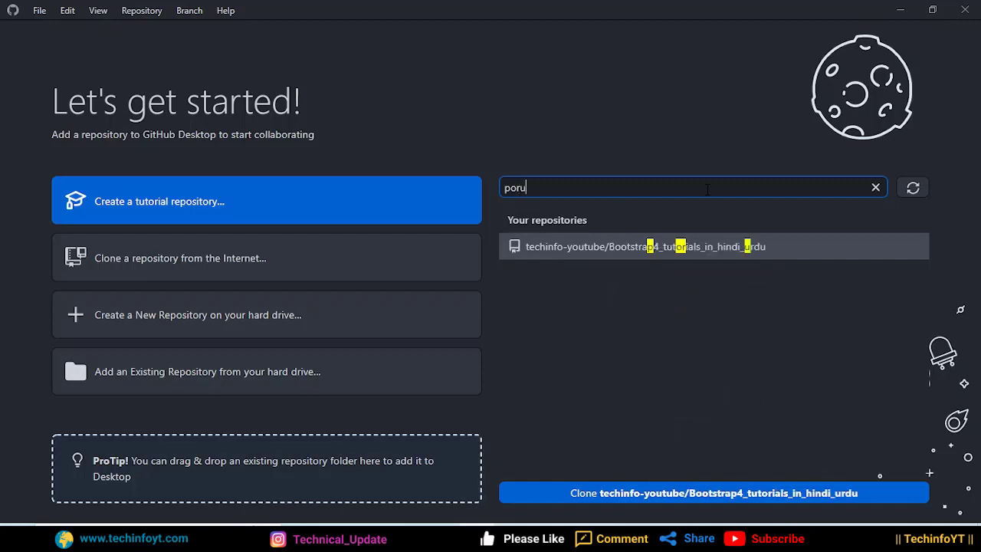
{"action": "key", "text": "BackSpace"}
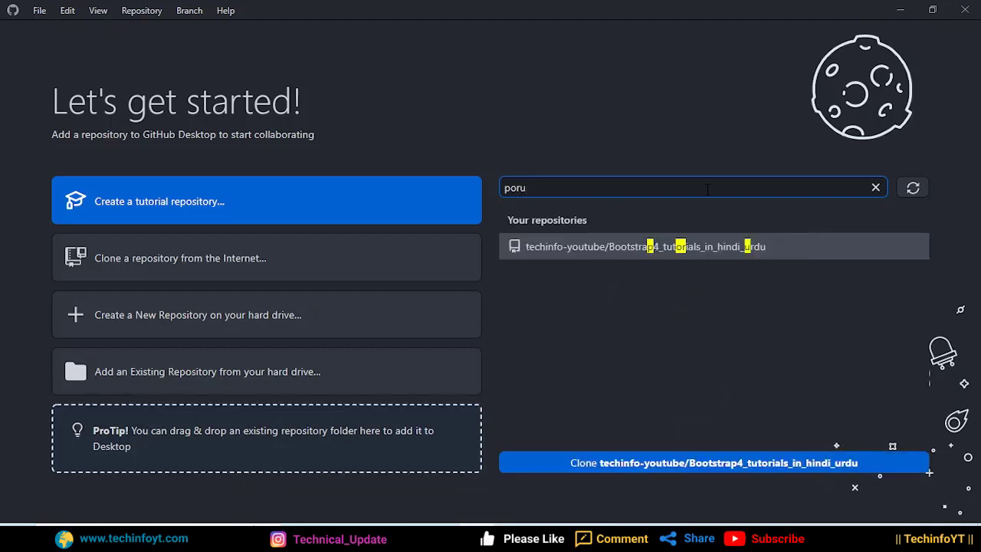
{"action": "key", "text": "BackSpace"}
{"action": "key", "text": "BackSpace"}
{"action": "key", "text": "BackSpace"}
{"action": "key", "text": "BackSpace"}
{"action": "type", "text": "Produ"}
{"action": "left_click", "coordinate": [667, 253]}
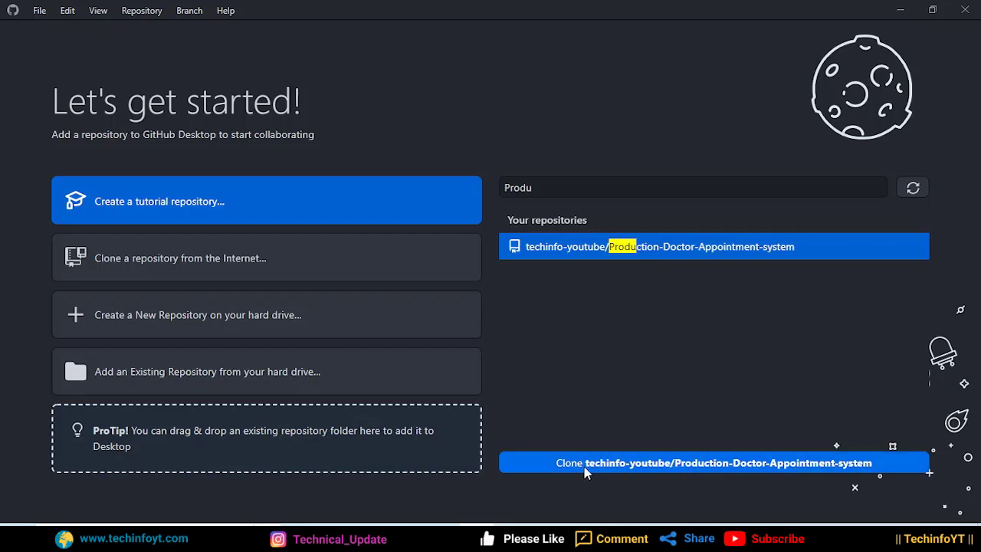
{"action": "left_click", "coordinate": [674, 463]}
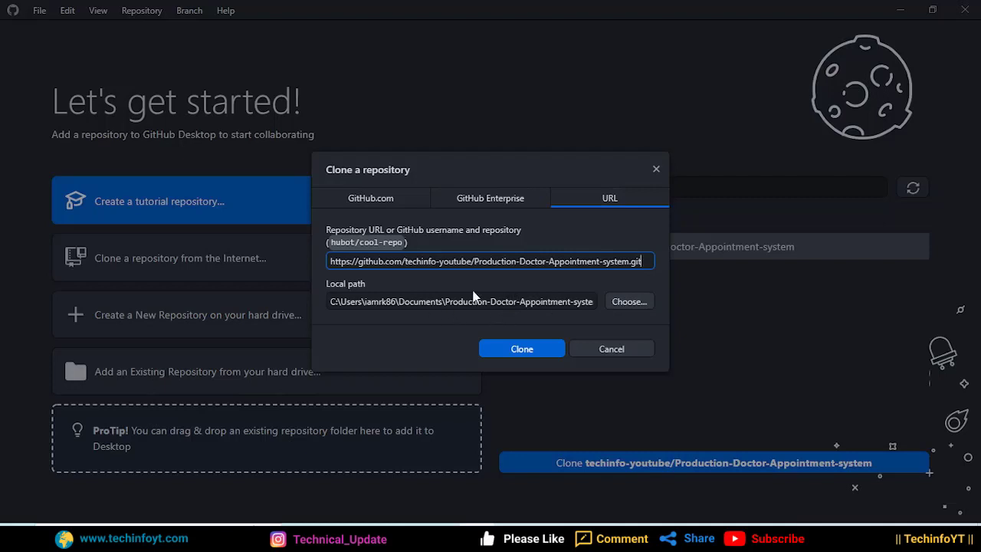
{"action": "left_click", "coordinate": [512, 348]}
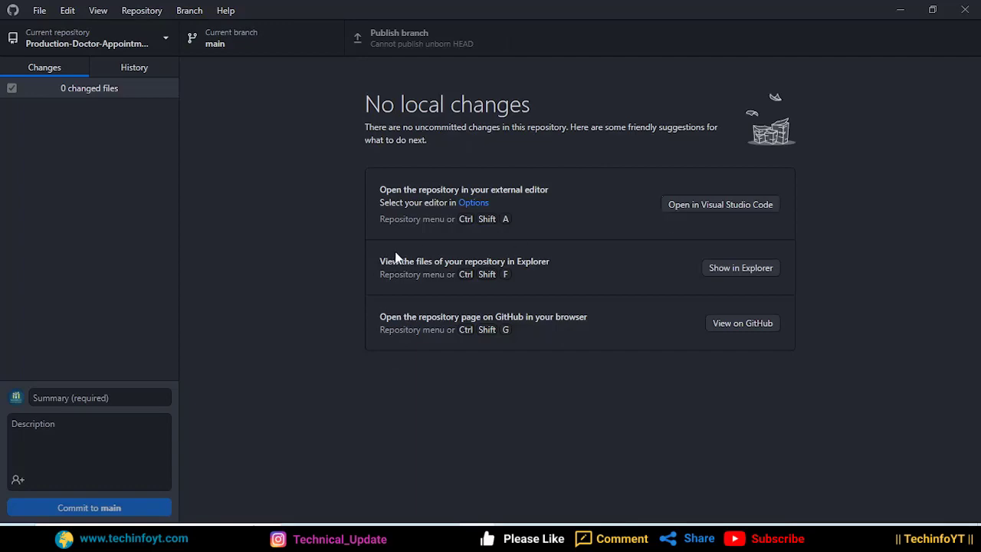
- Show the cloned repository in File Explorer, then create a folder named client in it and open that folder
{"action": "left_click", "coordinate": [740, 268]}
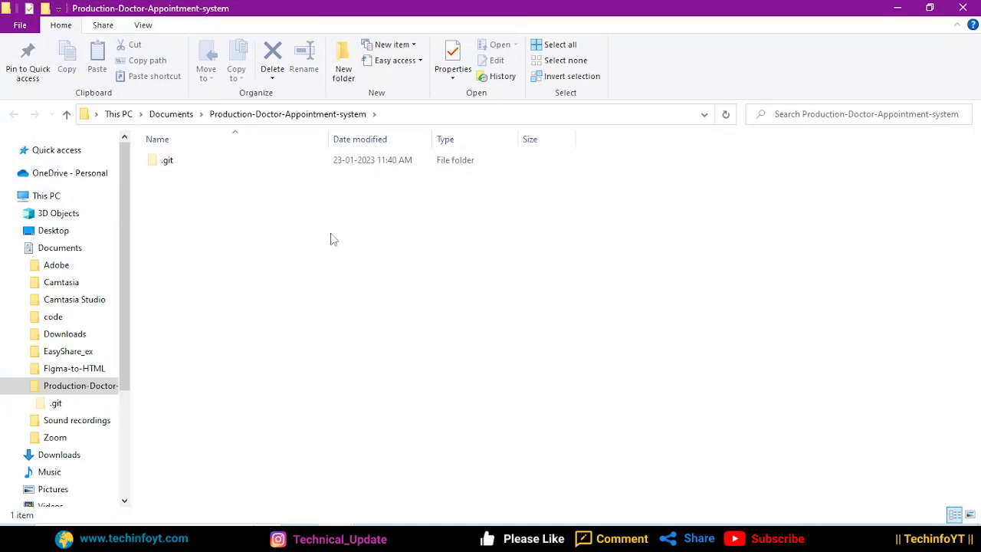
{"action": "left_click", "coordinate": [344, 68]}
{"action": "type", "text": "client"}
{"action": "key", "text": "Return"}
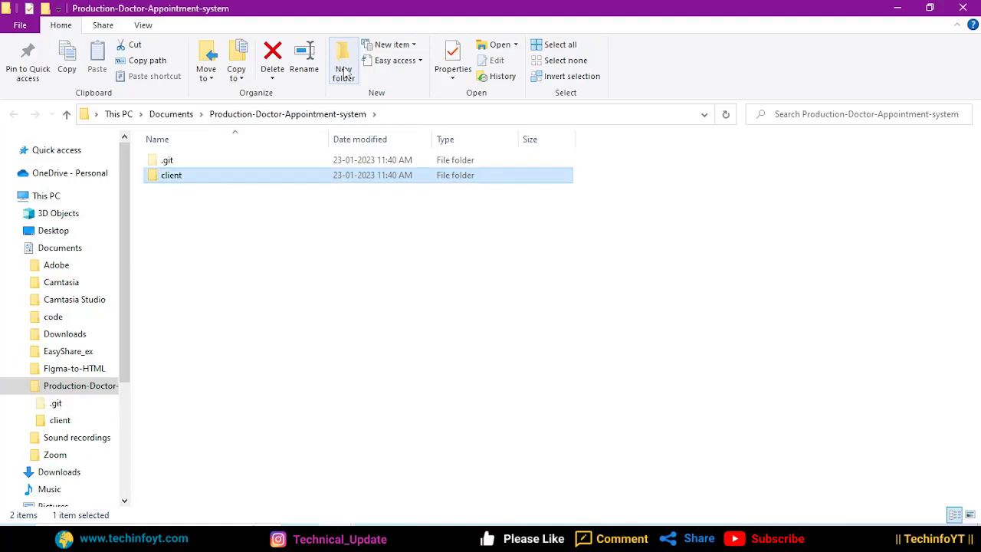
{"action": "key", "text": "Return"}
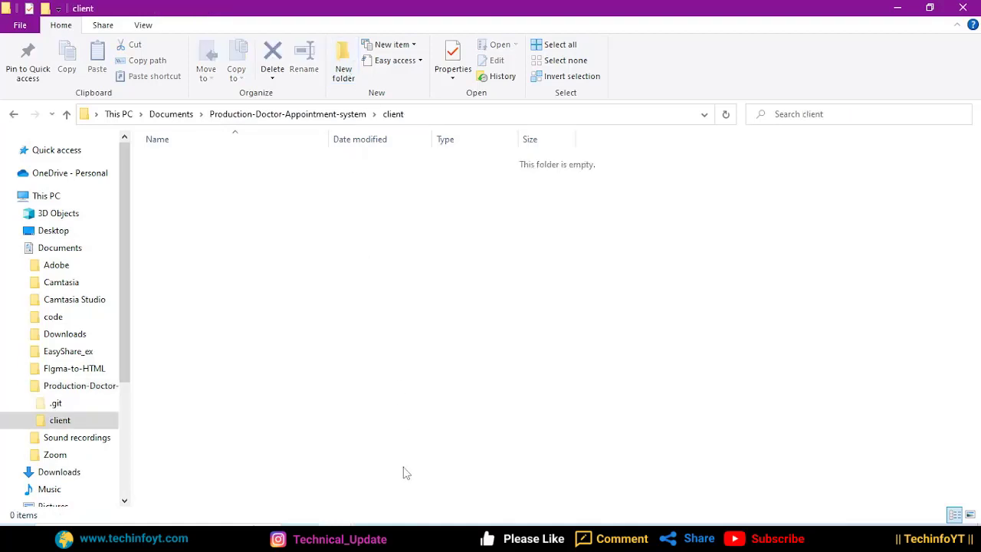
- Copy the build folder from the original Doc-Appoinment-system client folder into the cloned repository's empty client folder
{"action": "left_click", "coordinate": [406, 490]}
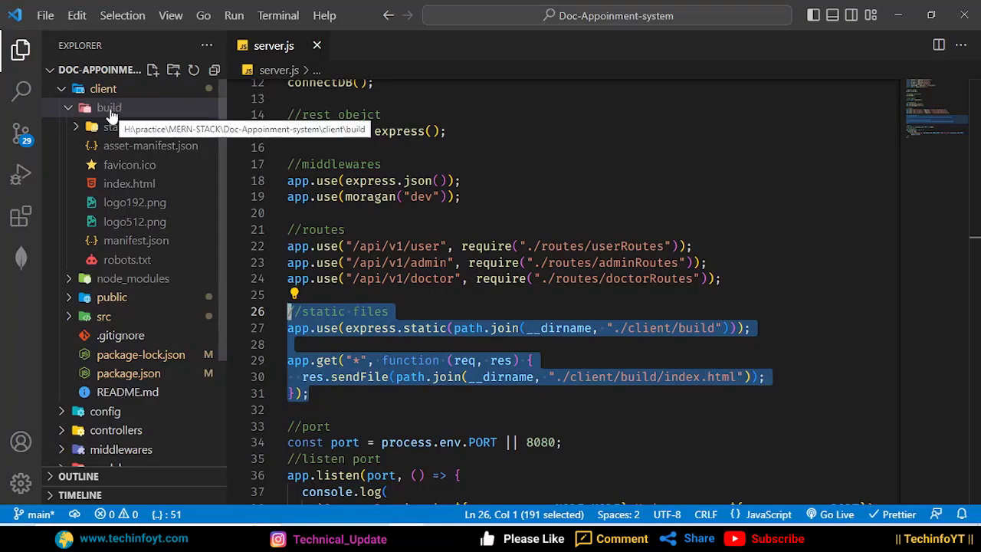
{"action": "right_click", "coordinate": [111, 113]}
{"action": "left_click", "coordinate": [205, 169]}
{"action": "left_click", "coordinate": [201, 179]}
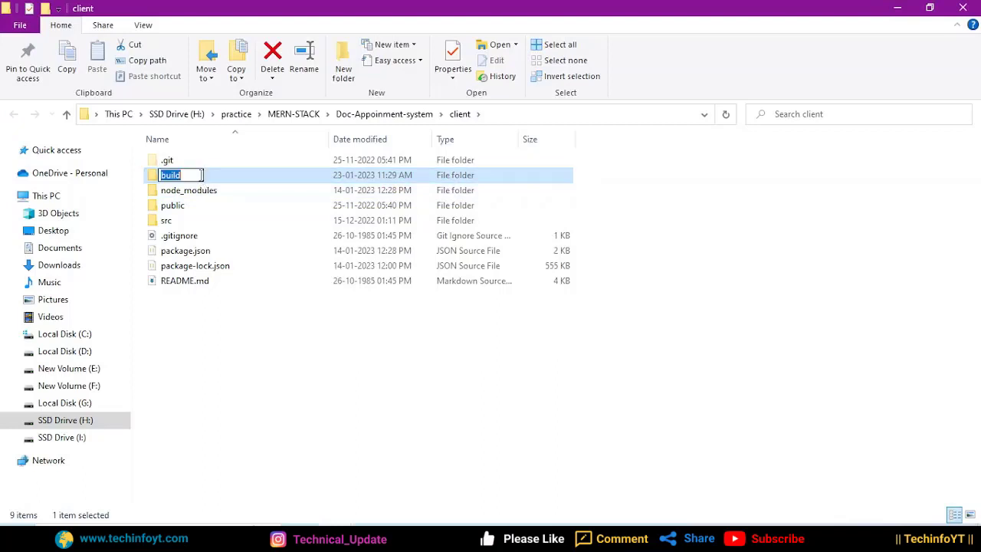
{"action": "left_click", "coordinate": [293, 177]}
{"action": "key", "text": "ctrl+c"}
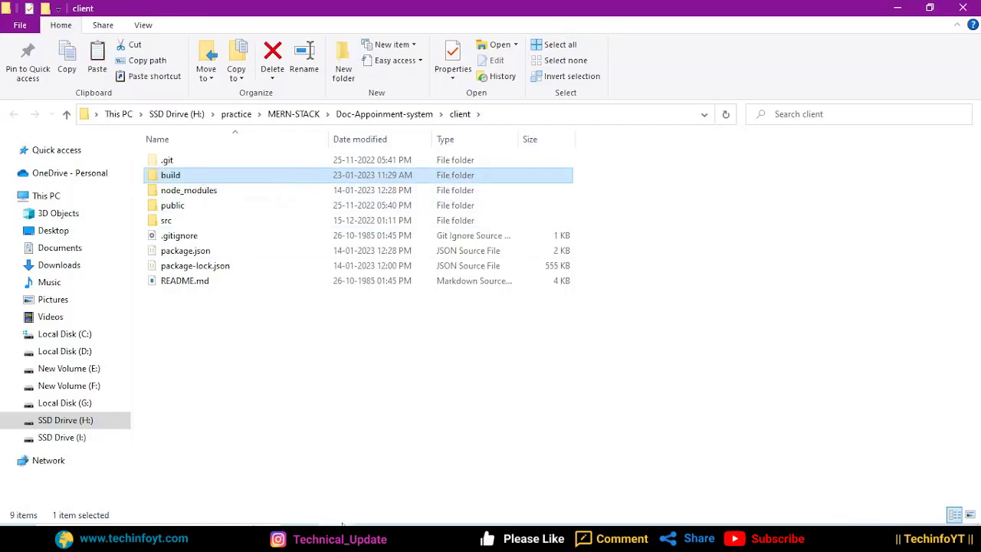
{"action": "left_click", "coordinate": [342, 520]}
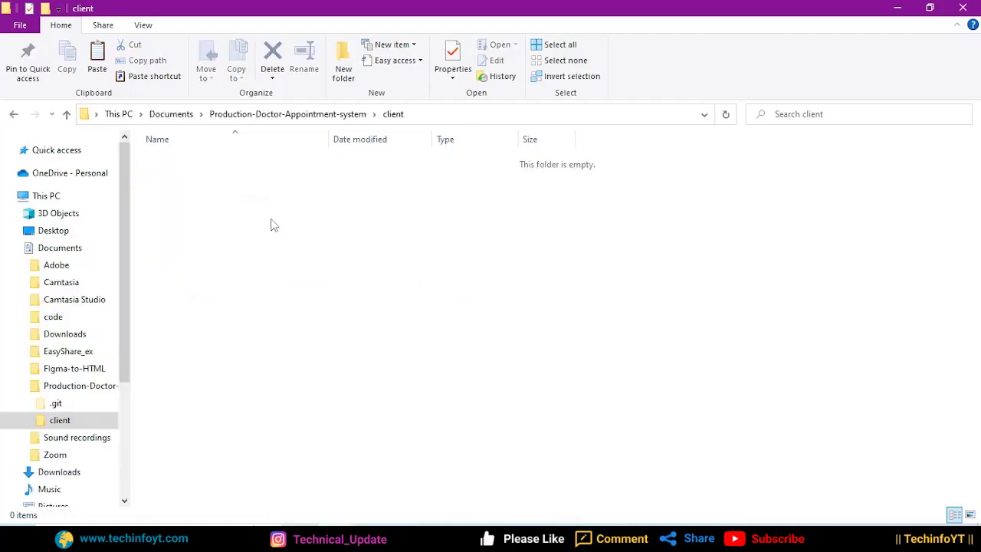
{"action": "key", "text": "ctrl+v"}
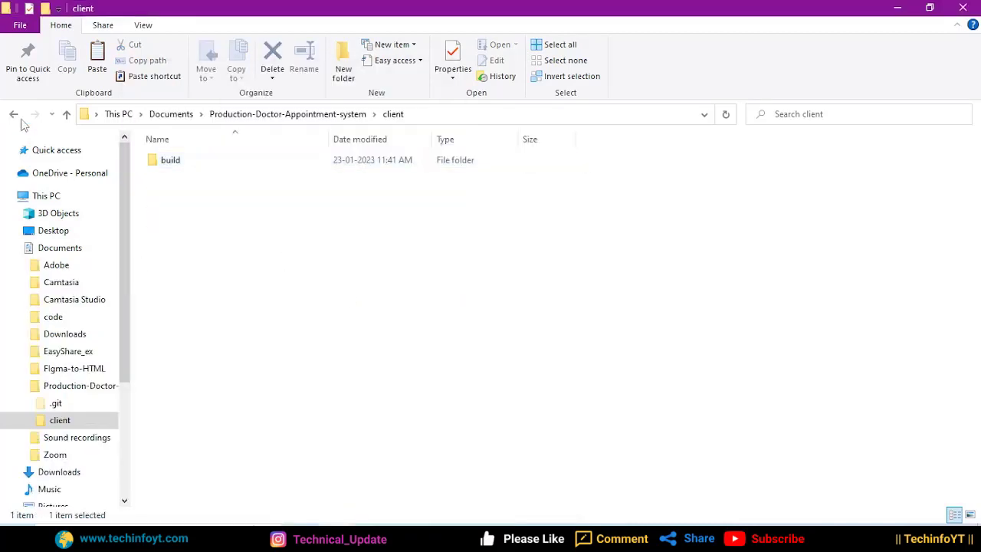
- Copy everything in the Doc-Appoinment-system root except client, node_modules and .env into the root of the Production-Doctor-Appointment-system folder
{"action": "left_click", "coordinate": [13, 114]}
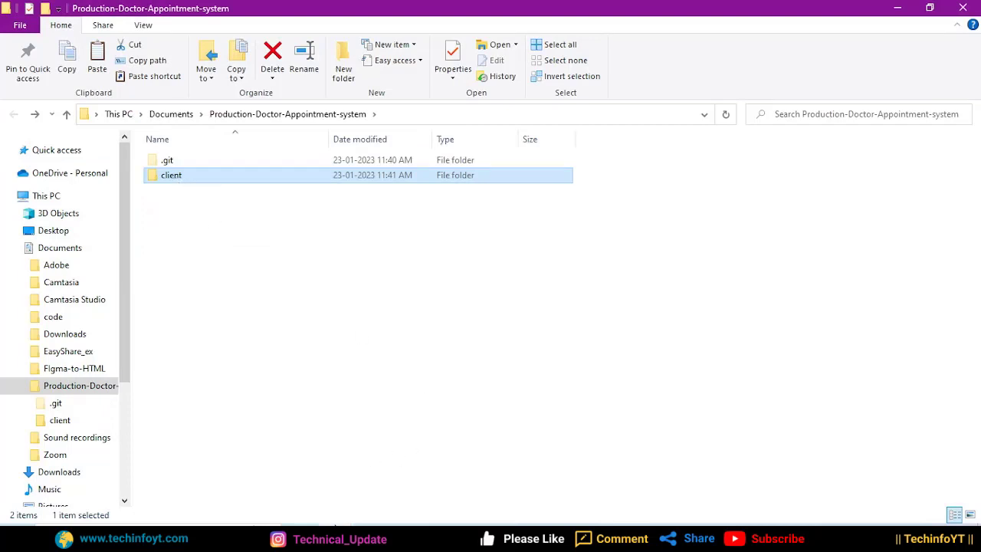
{"action": "left_click", "coordinate": [335, 539]}
{"action": "left_click", "coordinate": [379, 486]}
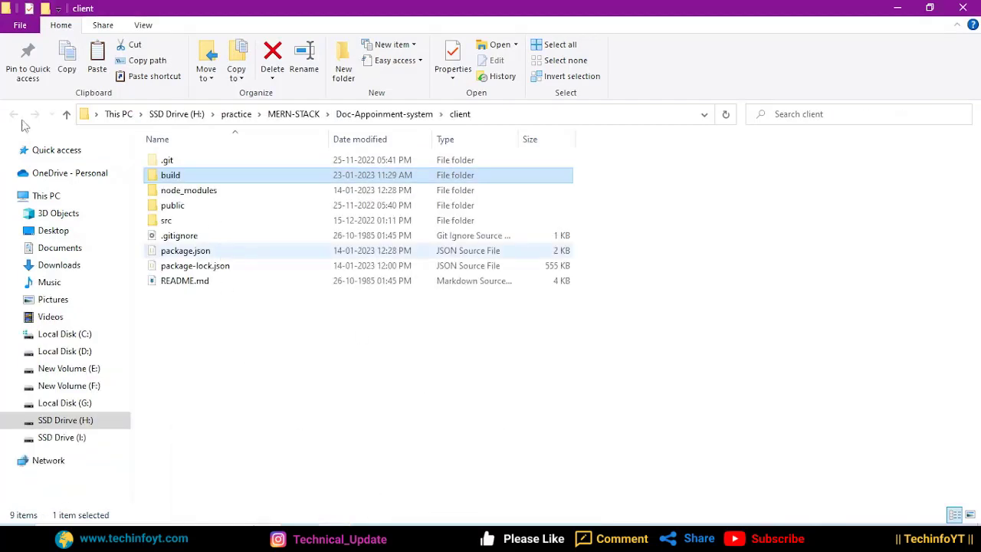
{"action": "left_click", "coordinate": [67, 113]}
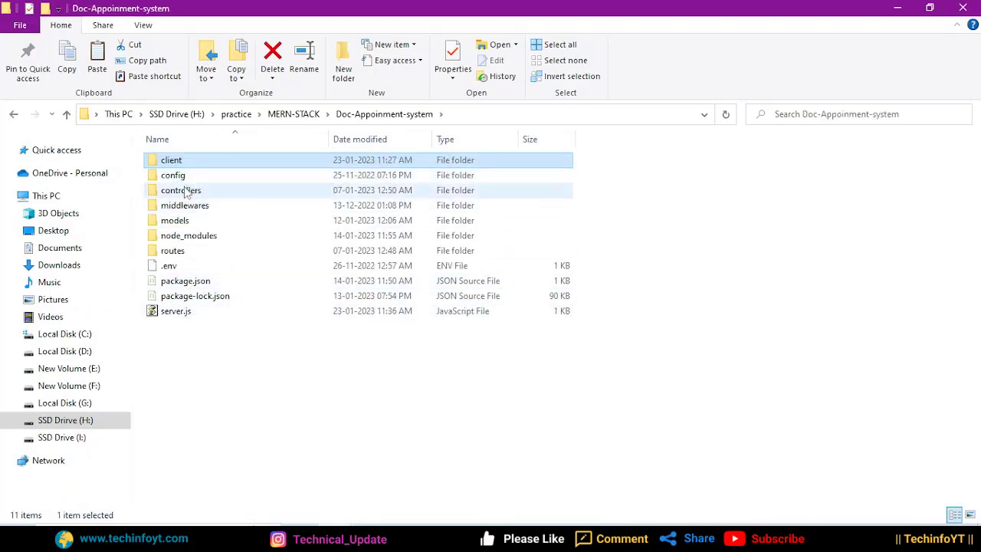
{"action": "key", "text": "ctrl+a"}
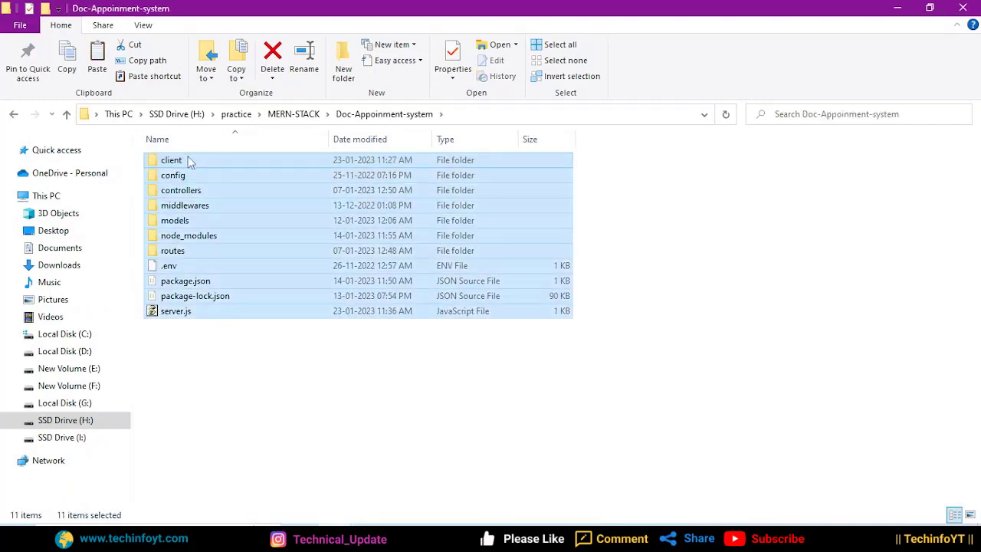
{"action": "left_click", "coordinate": [178, 163], "text": "ctrl"}
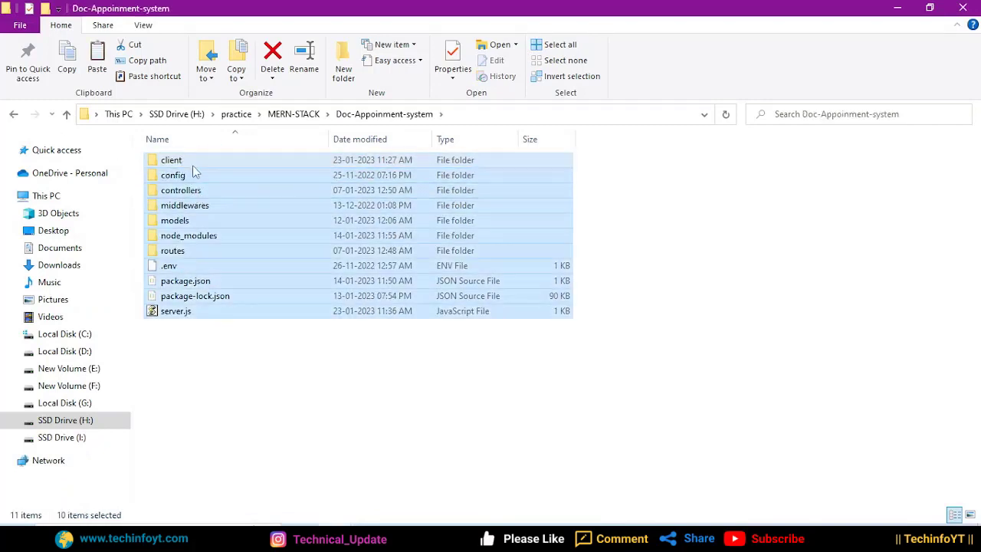
{"action": "left_click", "coordinate": [198, 238], "text": "ctrl"}
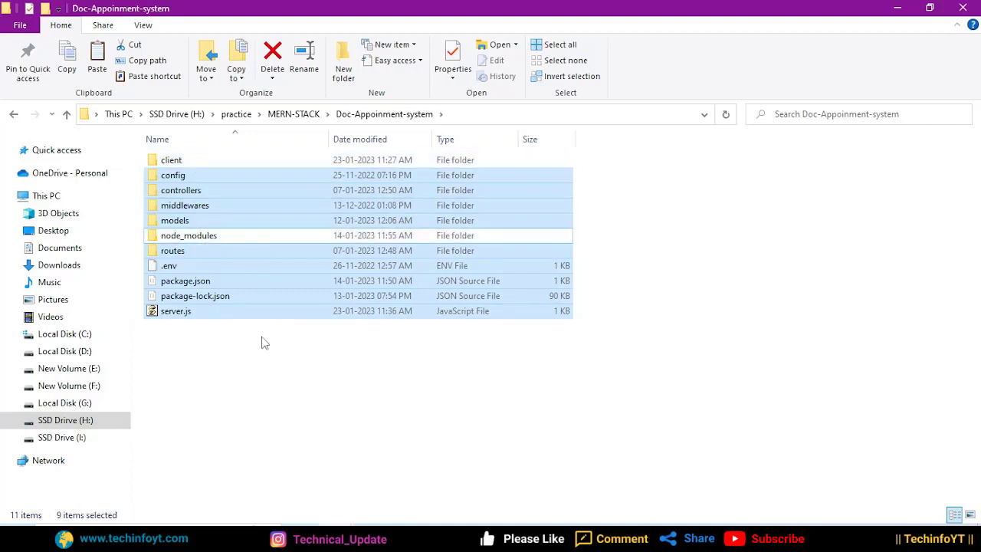
{"action": "left_click", "coordinate": [172, 268], "text": "ctrl"}
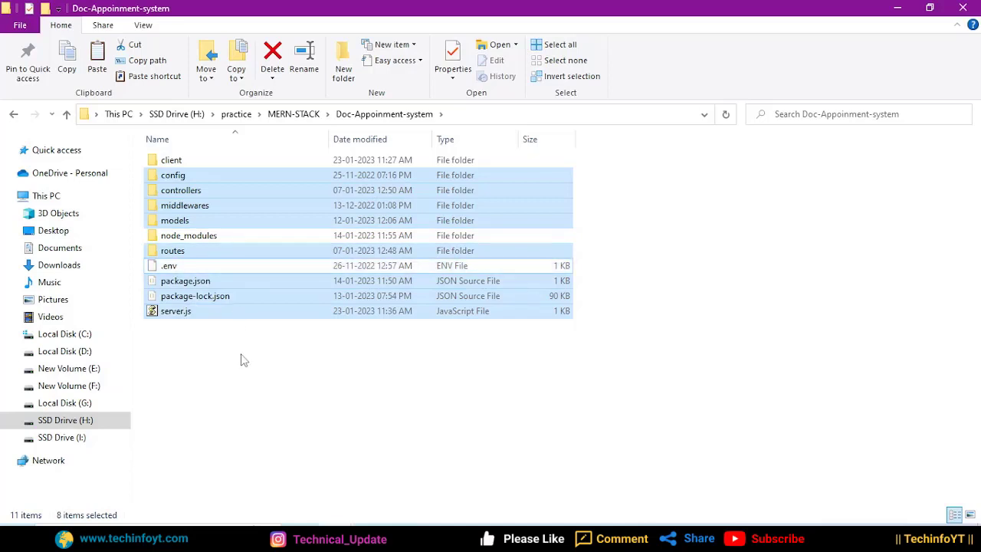
{"action": "mouse_move", "coordinate": [332, 527]}
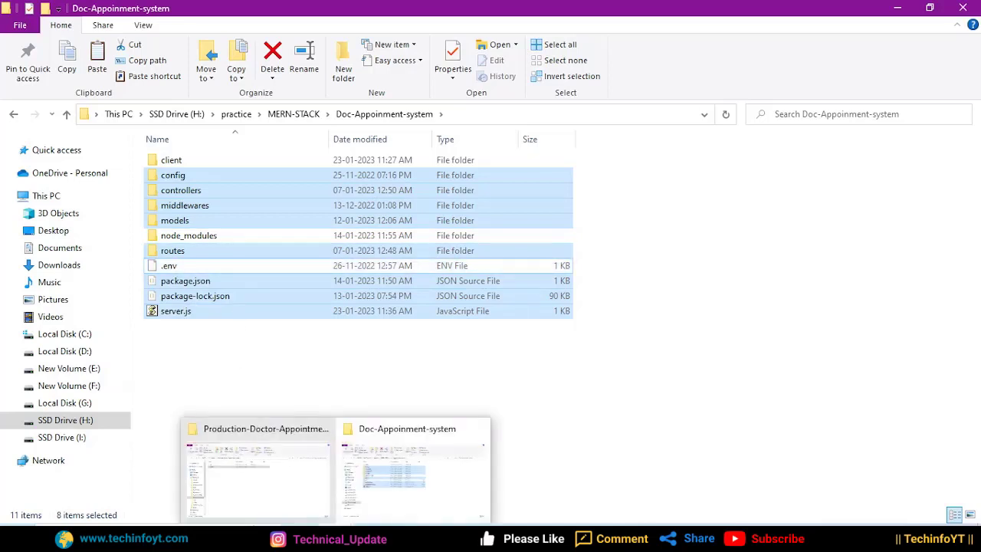
{"action": "left_click", "coordinate": [301, 499]}
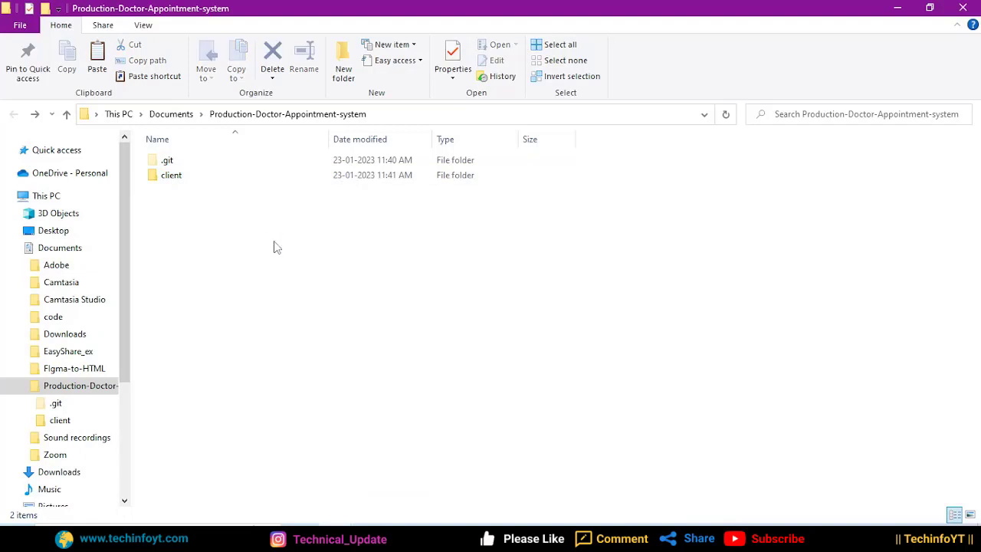
{"action": "key", "text": "ctrl+v"}
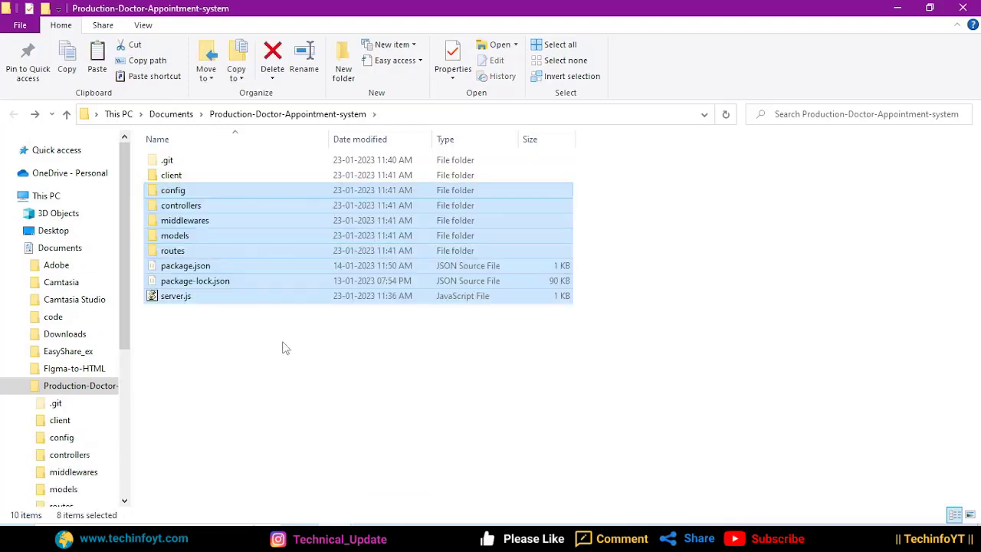
{"action": "left_click", "coordinate": [284, 348]}
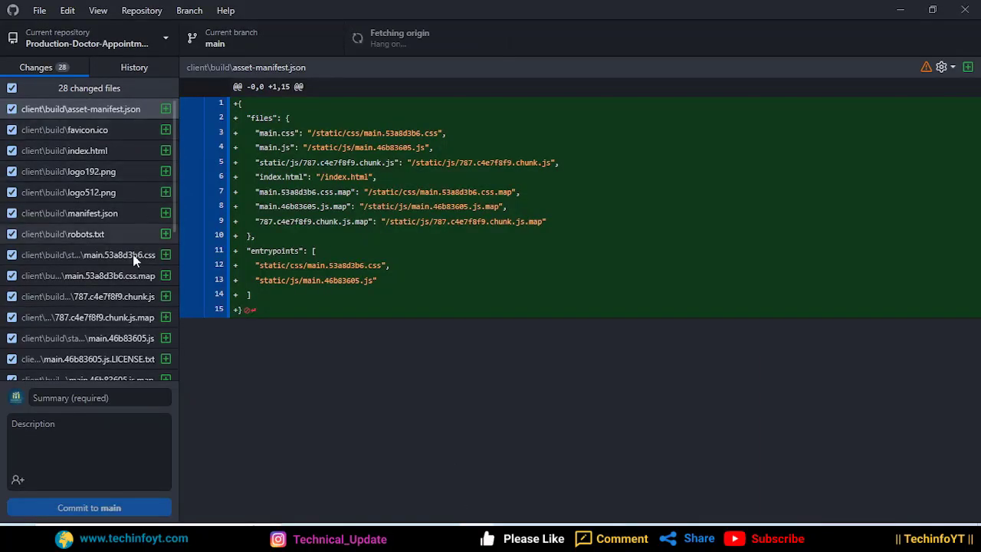
- In GitHub Desktop, commit all changed files to main with the summary "final code" and the description "mern app deployment"
{"action": "left_click", "coordinate": [93, 397]}
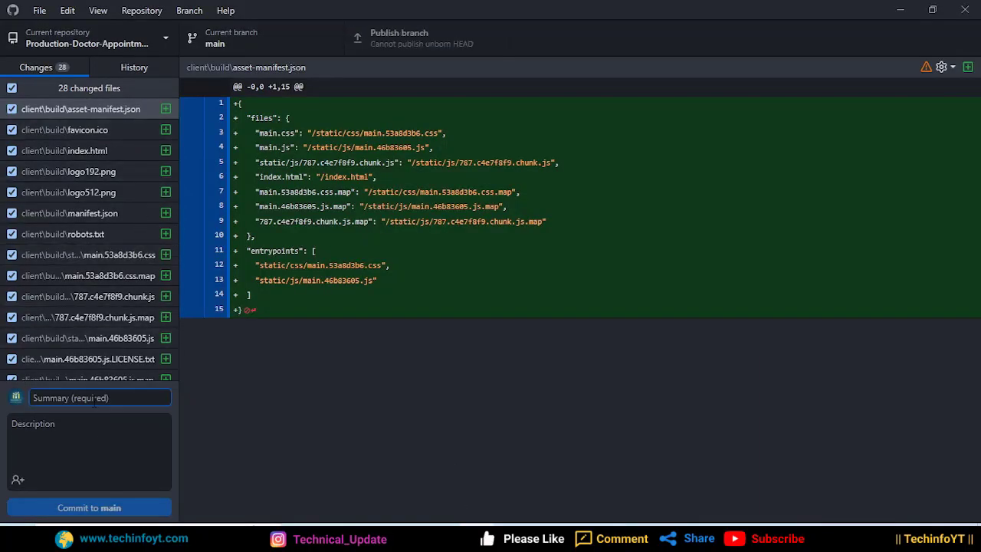
{"action": "type", "text": "final code"}
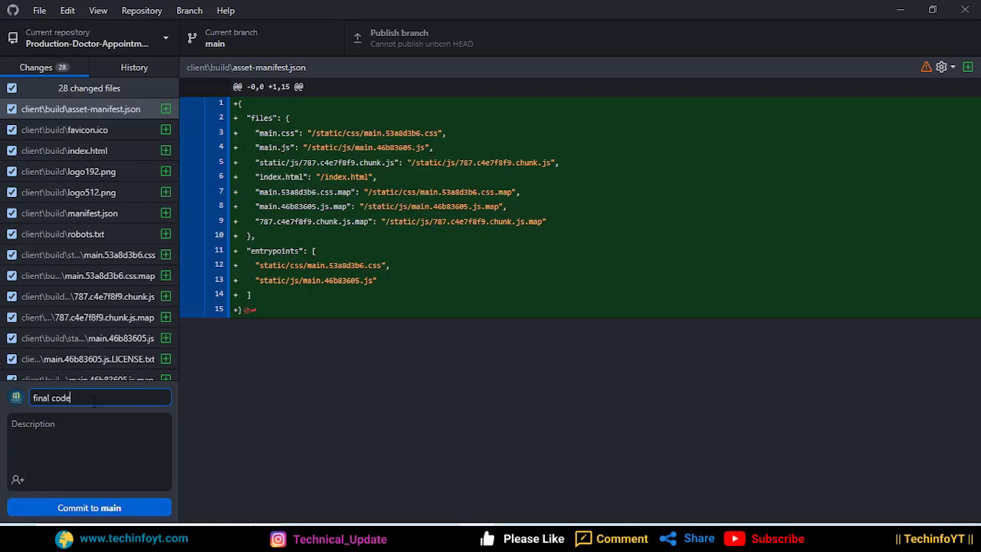
{"action": "left_click", "coordinate": [101, 421]}
{"action": "type", "text": "mern app"}
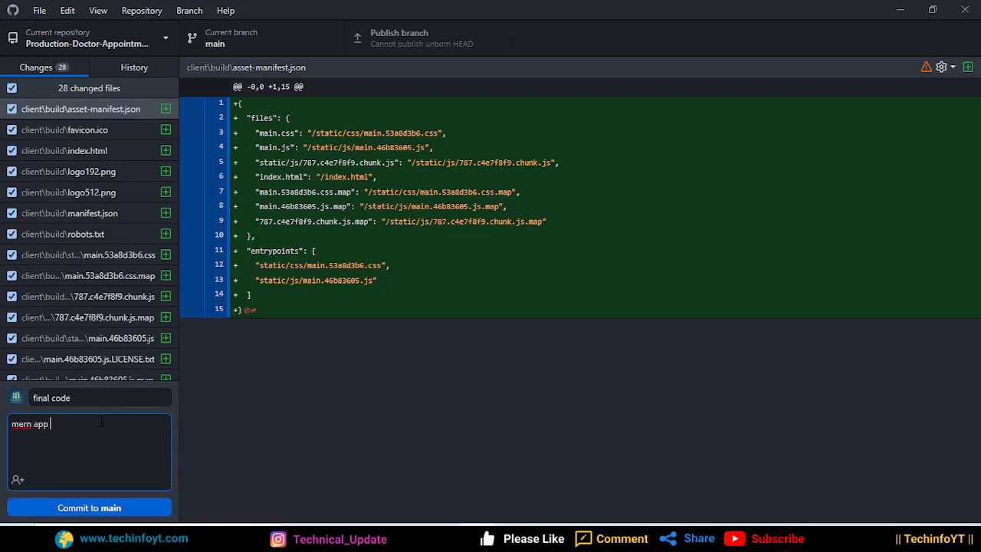
{"action": "type", "text": " deployment"}
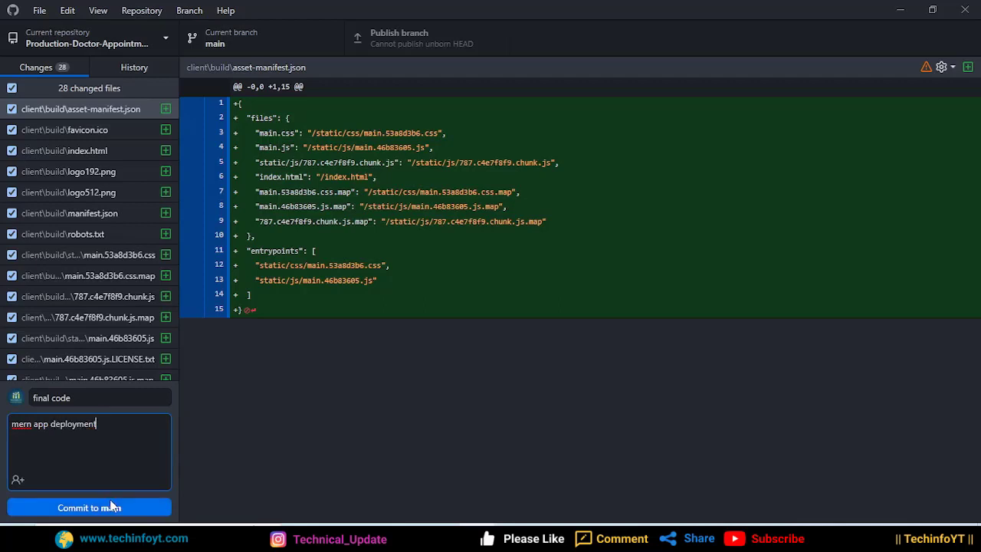
{"action": "left_click", "coordinate": [113, 507]}
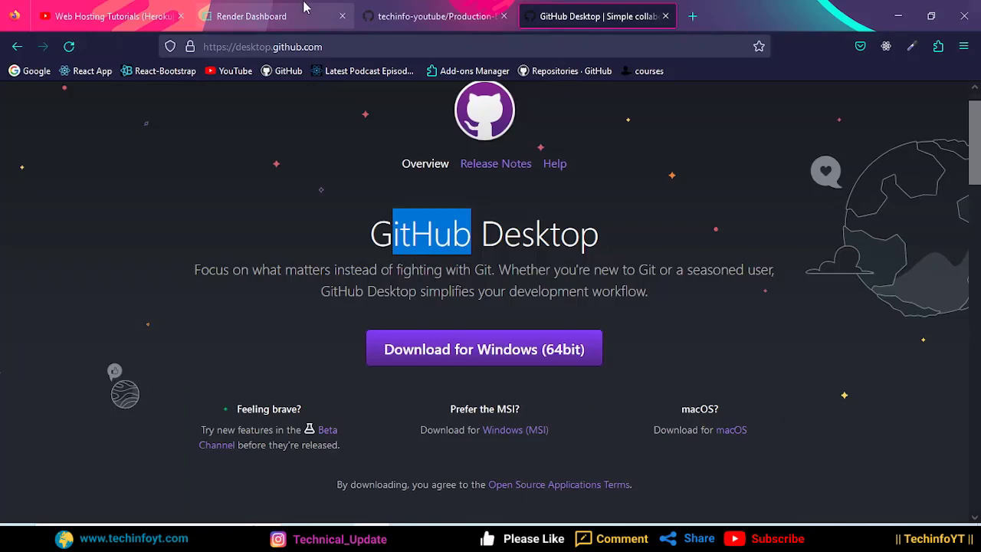
- Publish the main branch to GitHub and reload the repository page in the browser to check the pushed files
{"action": "left_click", "coordinate": [436, 16]}
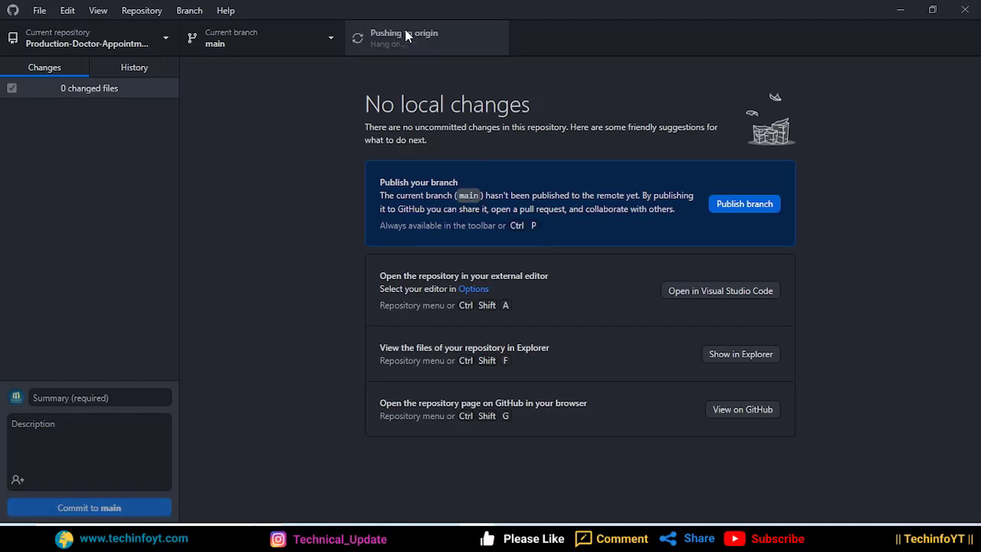
{"action": "left_click", "coordinate": [387, 37]}
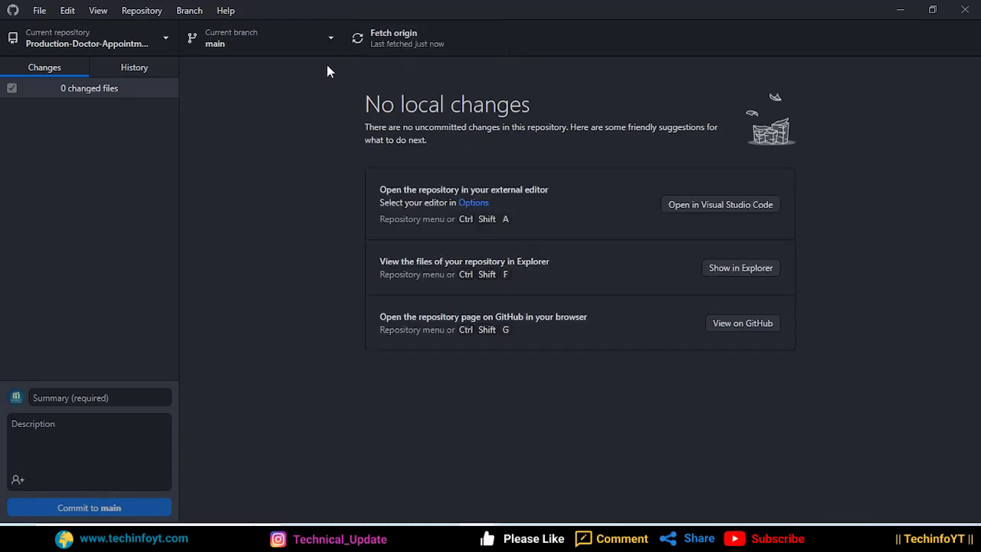
{"action": "left_click", "coordinate": [378, 523]}
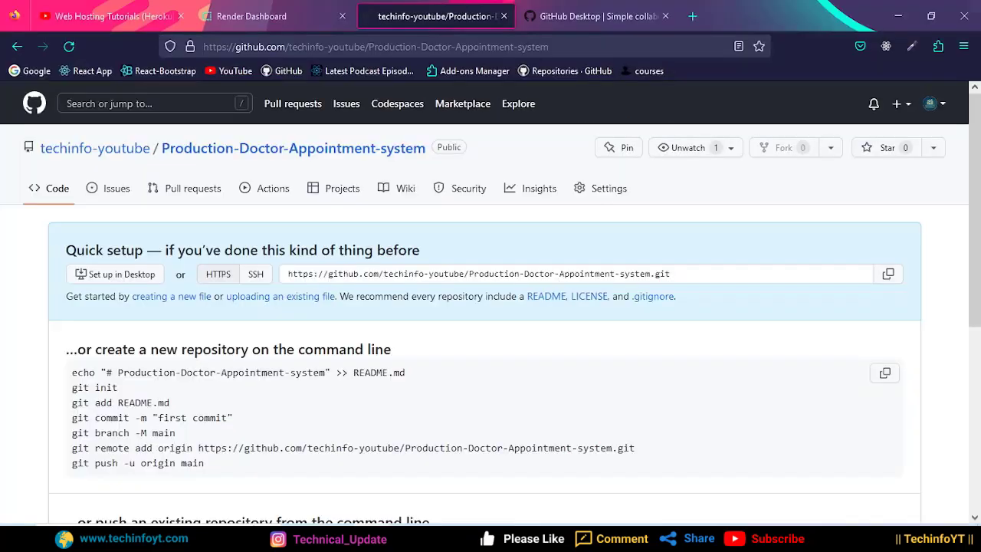
{"action": "left_click", "coordinate": [280, 296]}
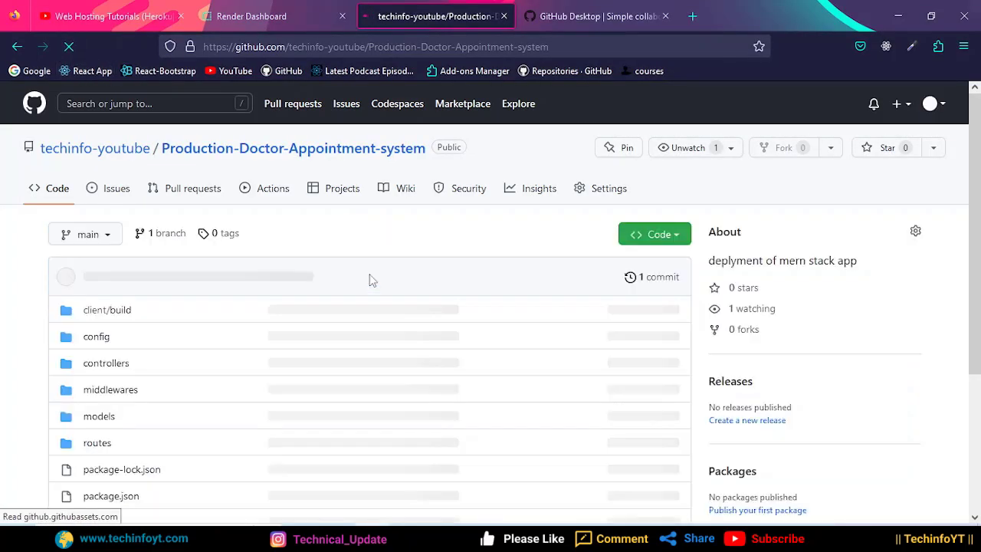
{"action": "left_click_drag", "start_coordinate": [976, 133], "coordinate": [978, 203]}
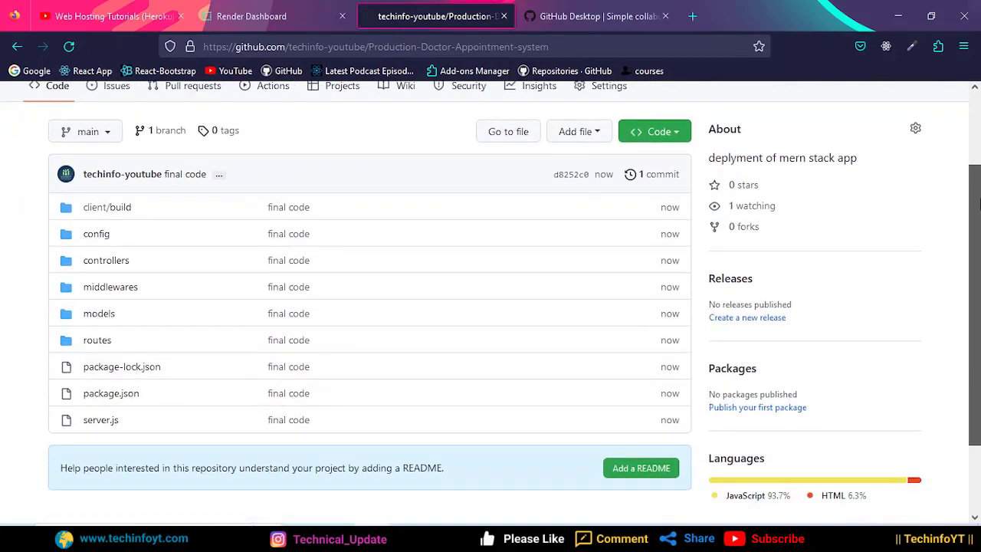
- In VS Code, change the root package.json dev script to run "npm start" in place of "npm run server", and save the file
{"action": "left_click", "coordinate": [412, 517]}
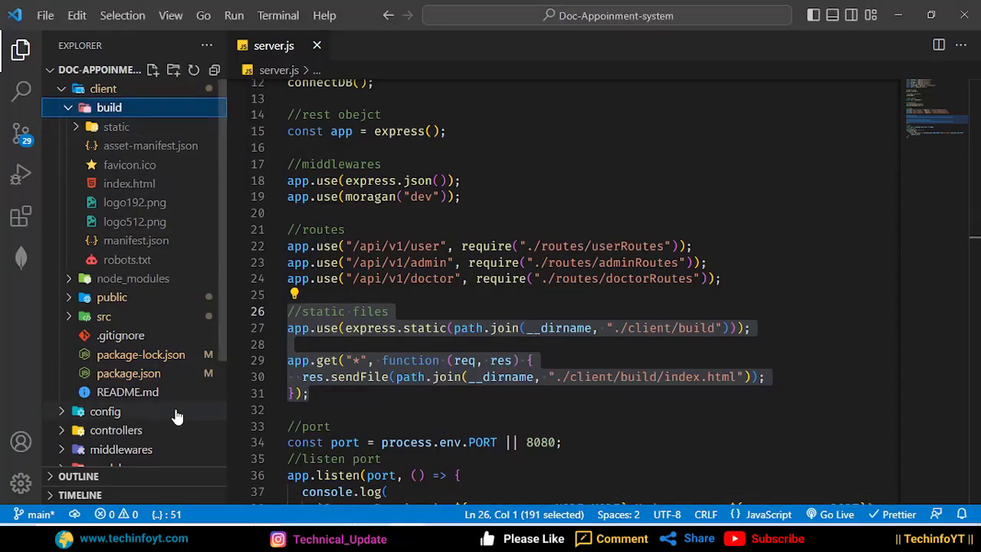
{"action": "left_click_drag", "start_coordinate": [222, 308], "coordinate": [228, 406]}
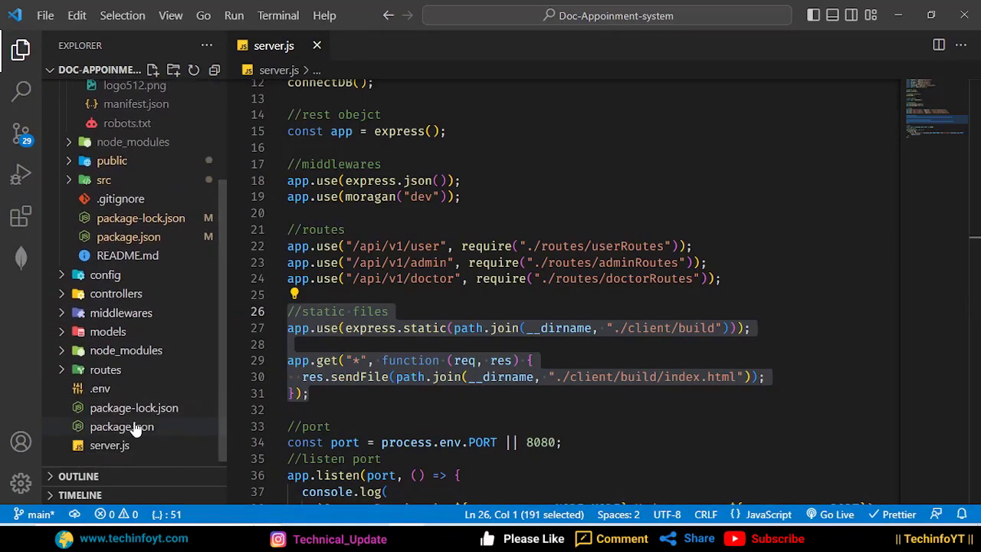
{"action": "left_click", "coordinate": [143, 429]}
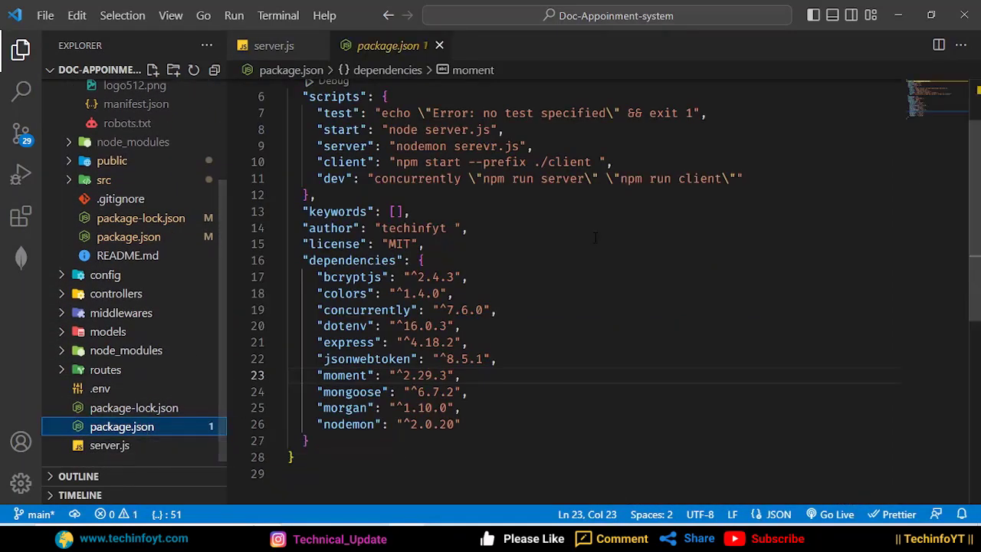
{"action": "scroll", "coordinate": [978, 170], "scroll_direction": "up", "scroll_amount": 2}
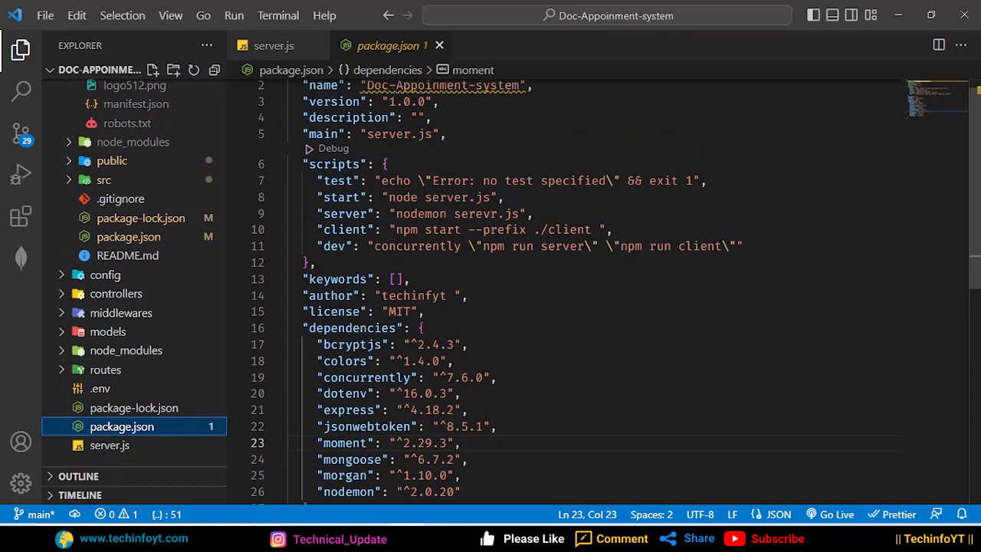
{"action": "left_click_drag", "start_coordinate": [314, 246], "coordinate": [763, 247]}
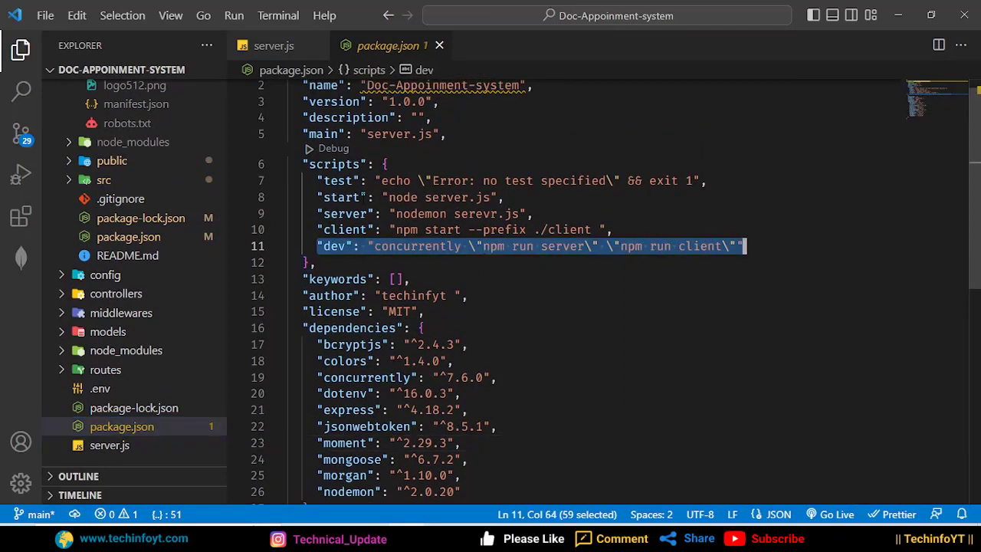
{"action": "double_click", "coordinate": [422, 214]}
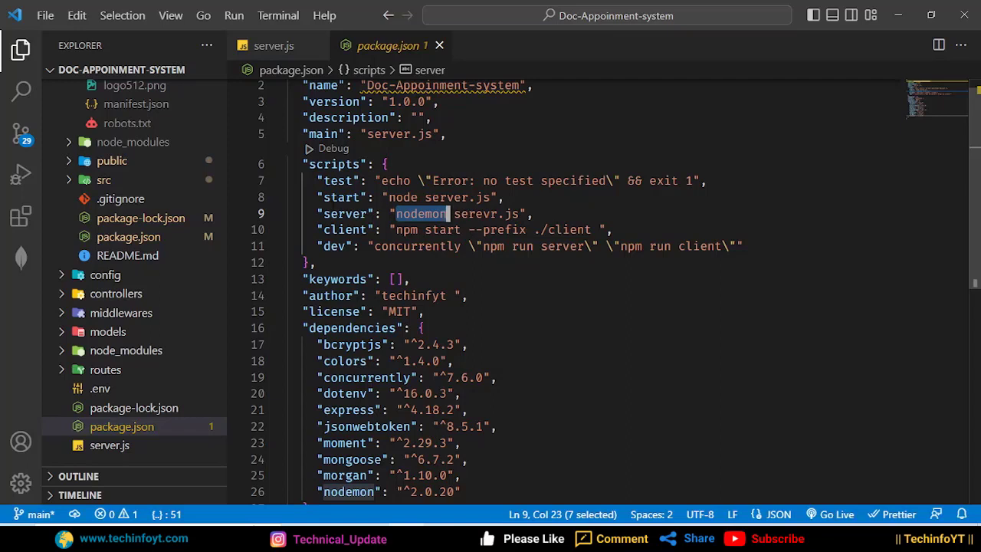
{"action": "double_click", "coordinate": [359, 197]}
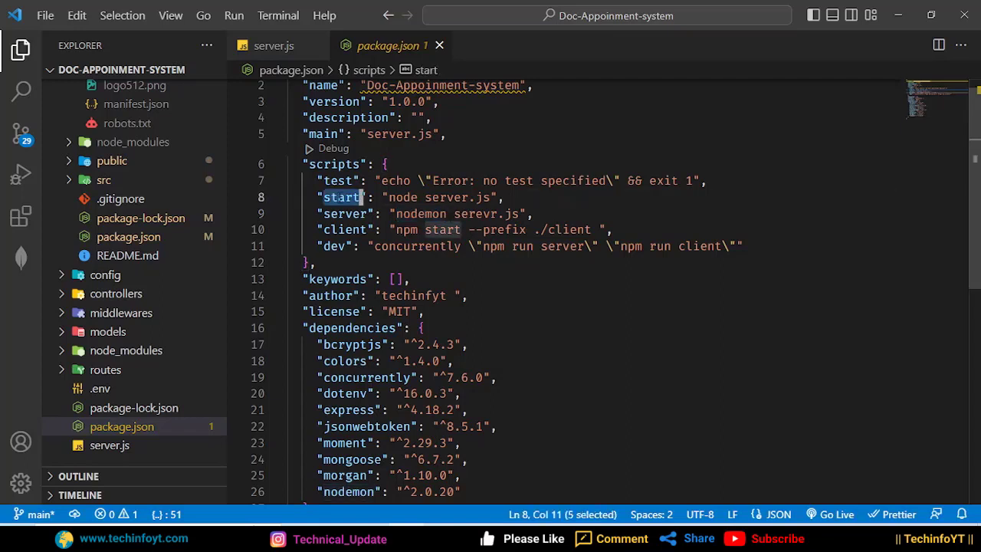
{"action": "mouse_move", "coordinate": [516, 246]}
{"action": "left_mouse_down"}
{"action": "mouse_move", "coordinate": [589, 245]}
{"action": "mouse_move", "coordinate": [511, 246]}
{"action": "left_mouse_up"}
{"action": "type", "text": "stat"}
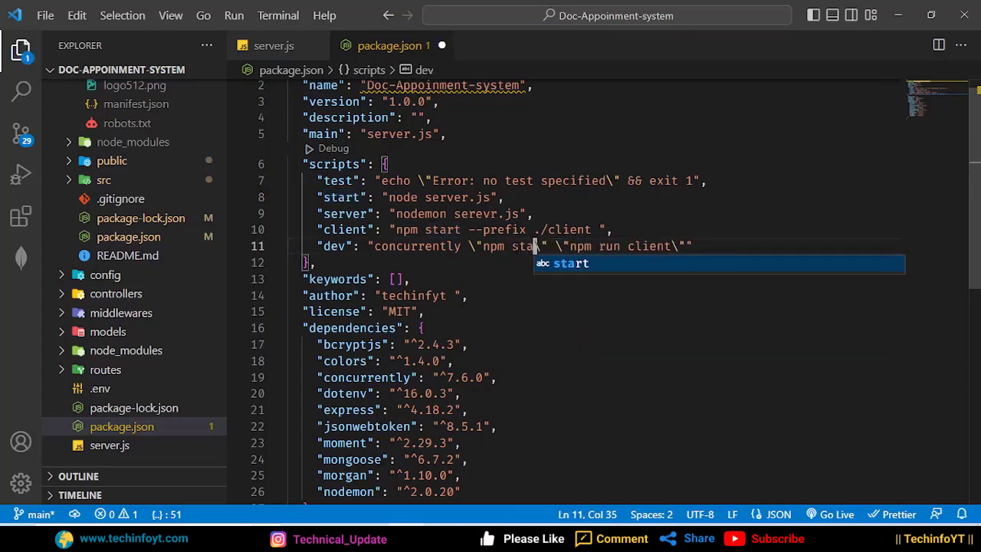
{"action": "key", "text": "Return"}
{"action": "left_click", "coordinate": [534, 213]}
{"action": "key", "text": "ctrl+s"}
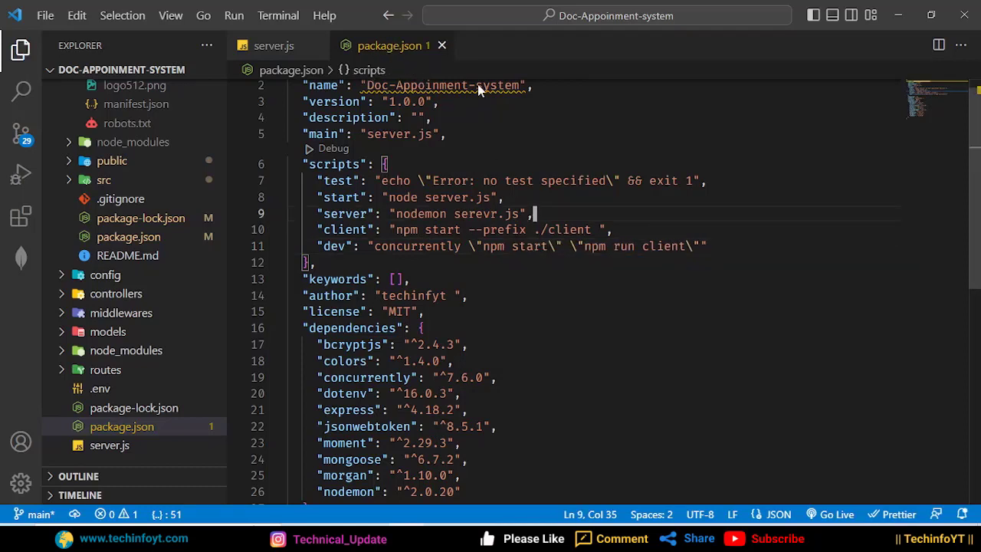
- Copy the edited package.json from the Doc-Appoinment-system folder and open the Production-Doctor-Appointment-system repository folder from GitHub Desktop
{"action": "mouse_move", "coordinate": [337, 537]}
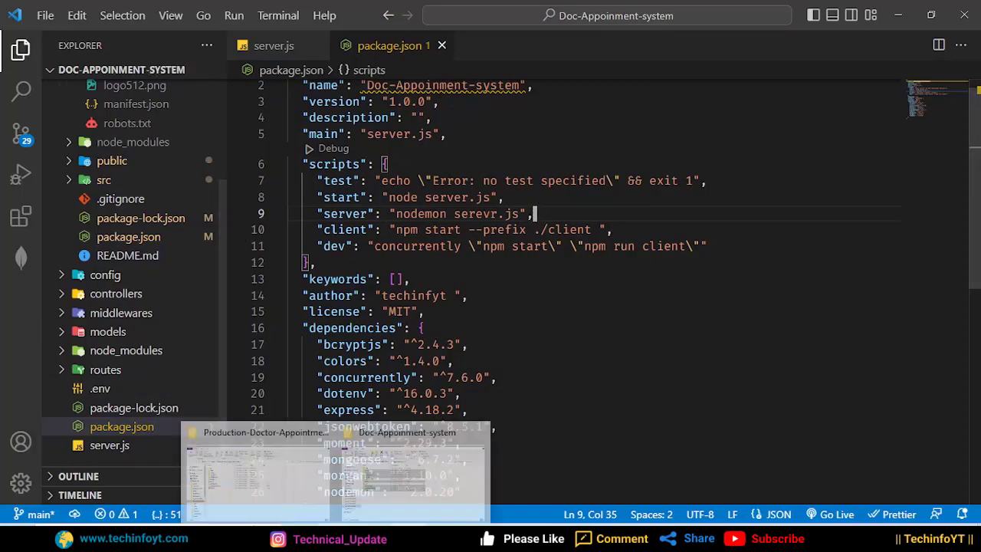
{"action": "left_click", "coordinate": [407, 460]}
{"action": "left_click", "coordinate": [200, 284]}
{"action": "mouse_move", "coordinate": [337, 537]}
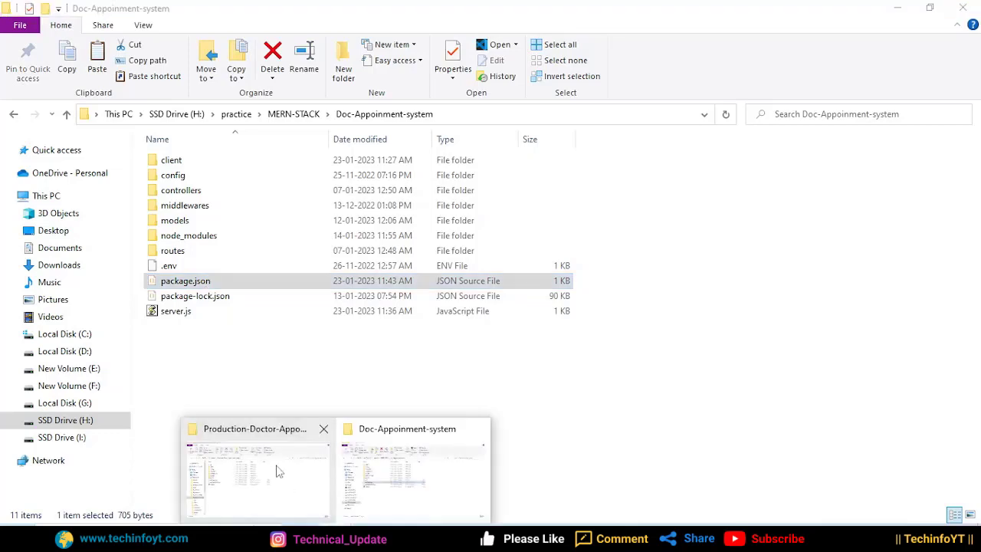
{"action": "left_click", "coordinate": [272, 465]}
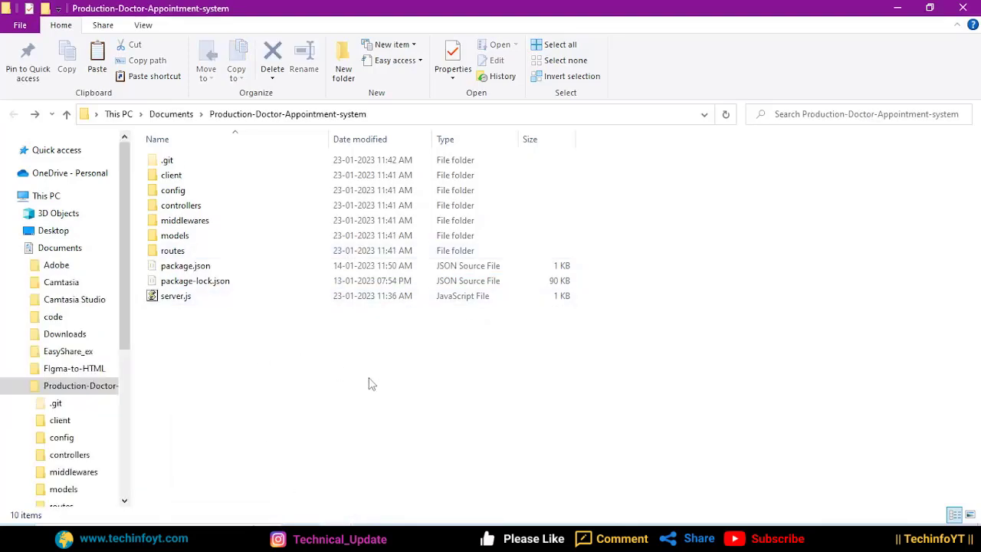
{"action": "mouse_move", "coordinate": [479, 538]}
{"action": "left_click", "coordinate": [474, 463]}
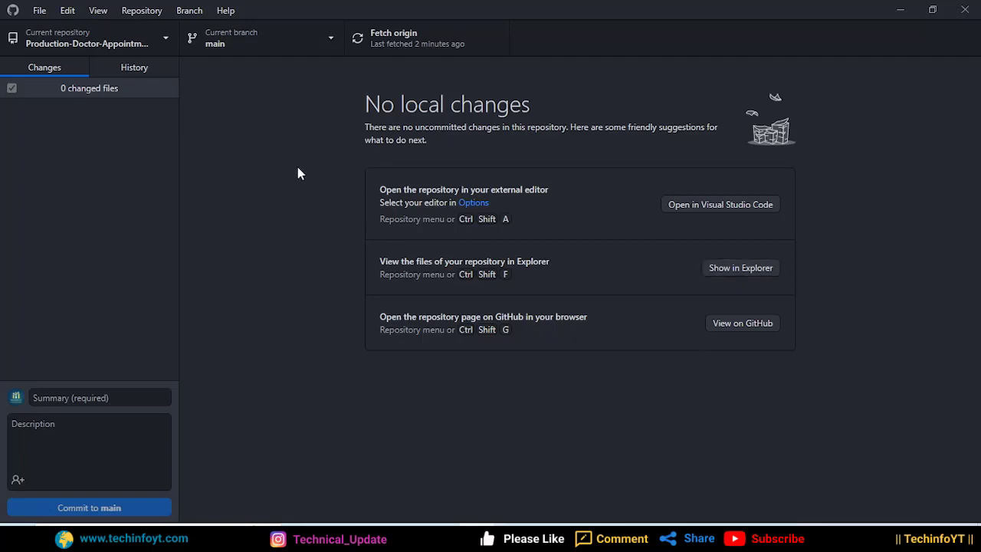
{"action": "left_click", "coordinate": [741, 268]}
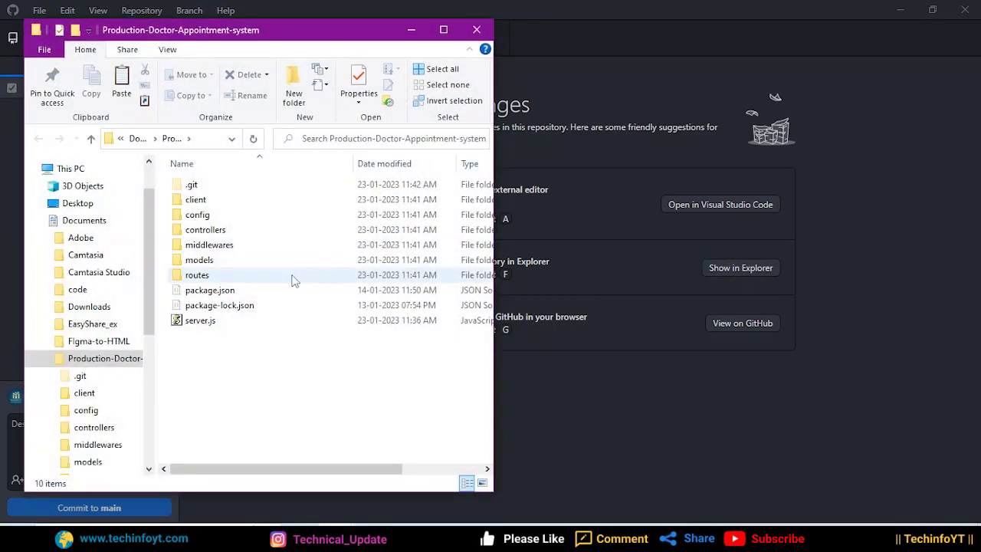
{"action": "double_click", "coordinate": [433, 35]}
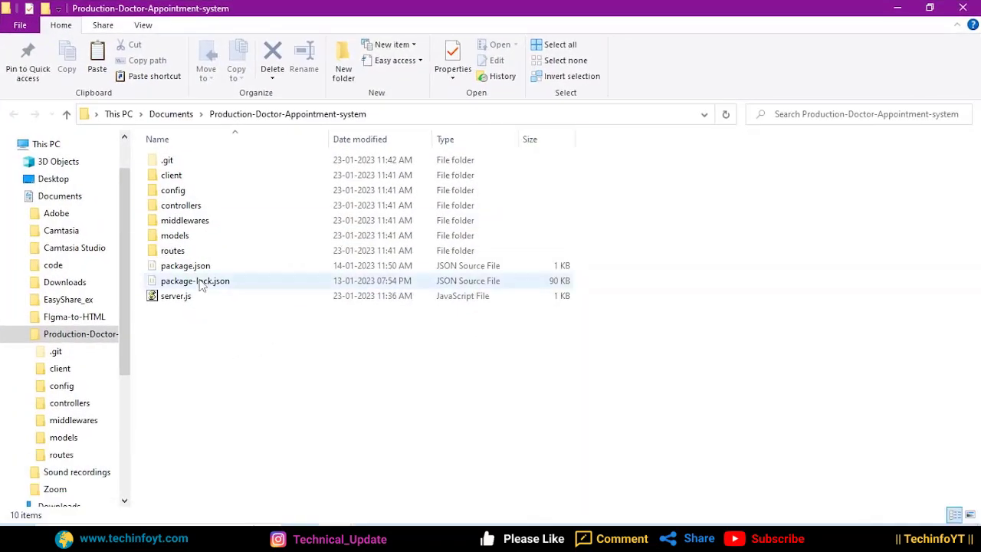
- Replace package.json in the Production-Doctor-Appointment-system folder by deleting the old file and pasting the copied one
{"action": "left_click", "coordinate": [204, 268]}
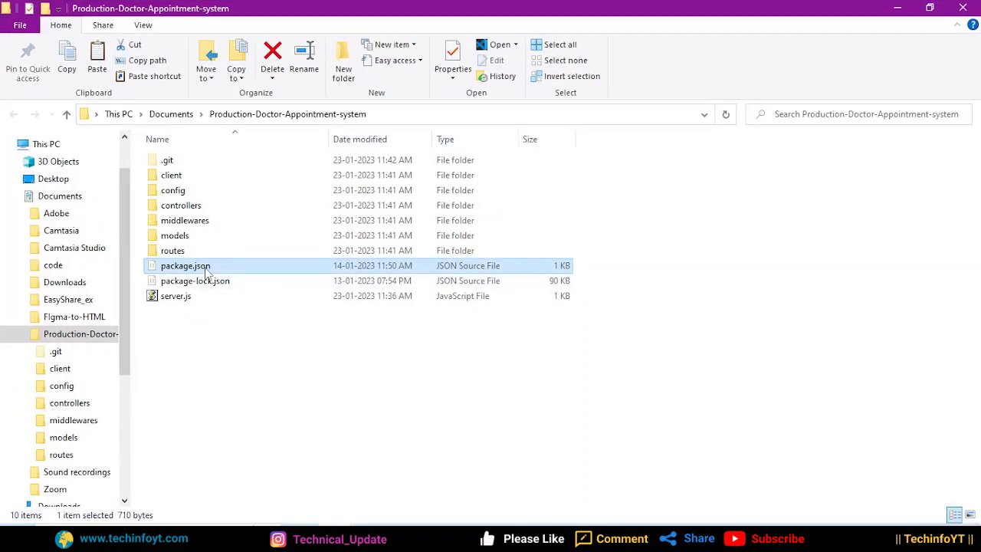
{"action": "left_click", "coordinate": [247, 349]}
{"action": "key", "text": "ctrl+v"}
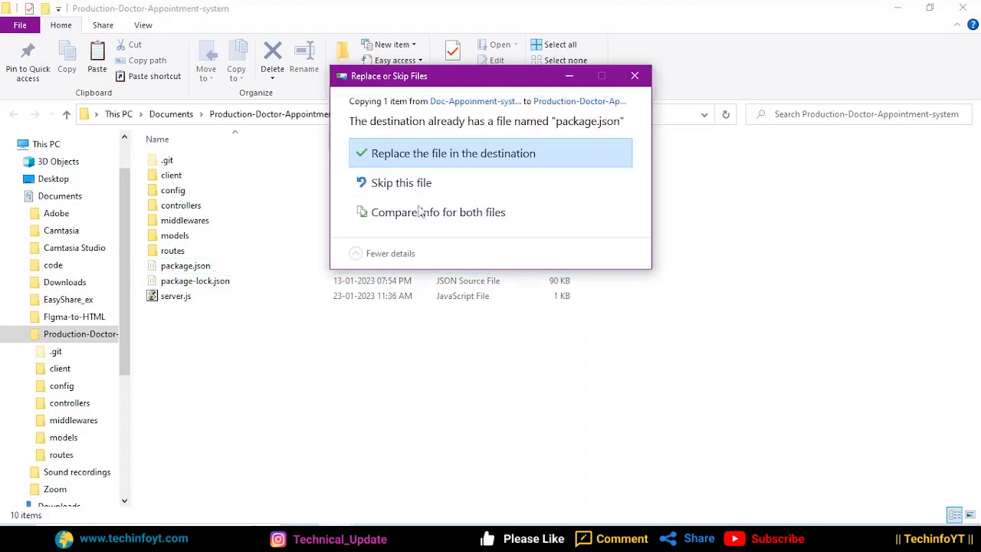
{"action": "left_click", "coordinate": [636, 76]}
{"action": "left_click", "coordinate": [219, 265]}
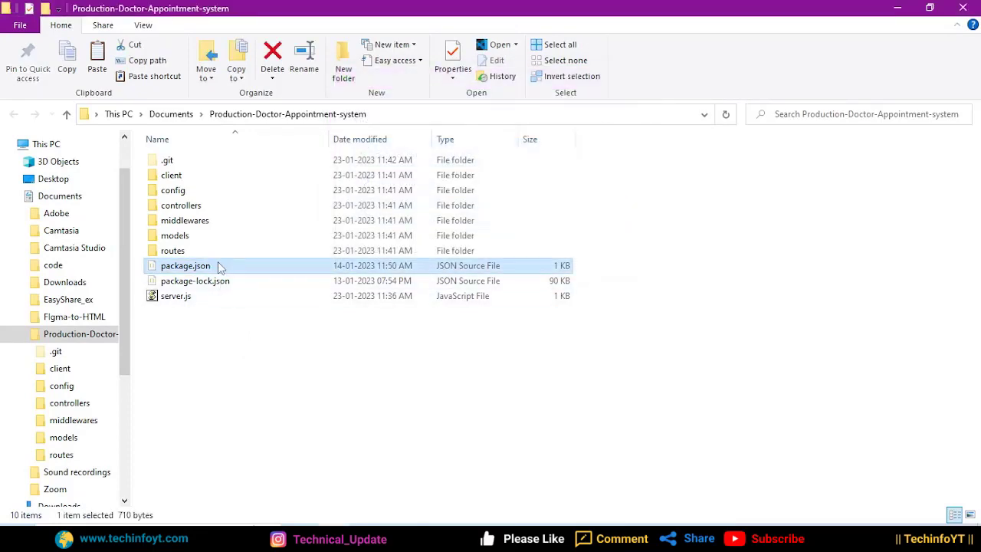
{"action": "key", "text": "Delete"}
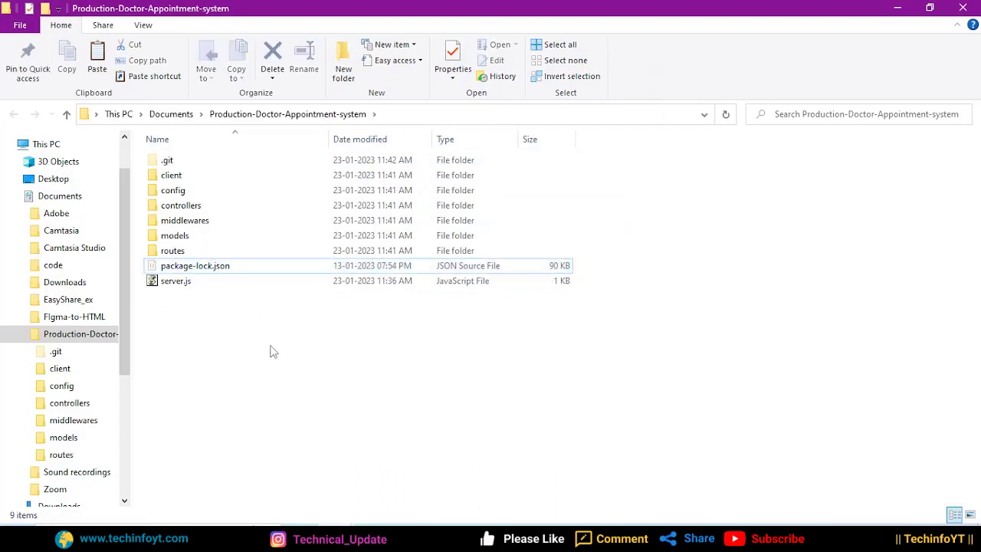
{"action": "key", "text": "ctrl+z"}
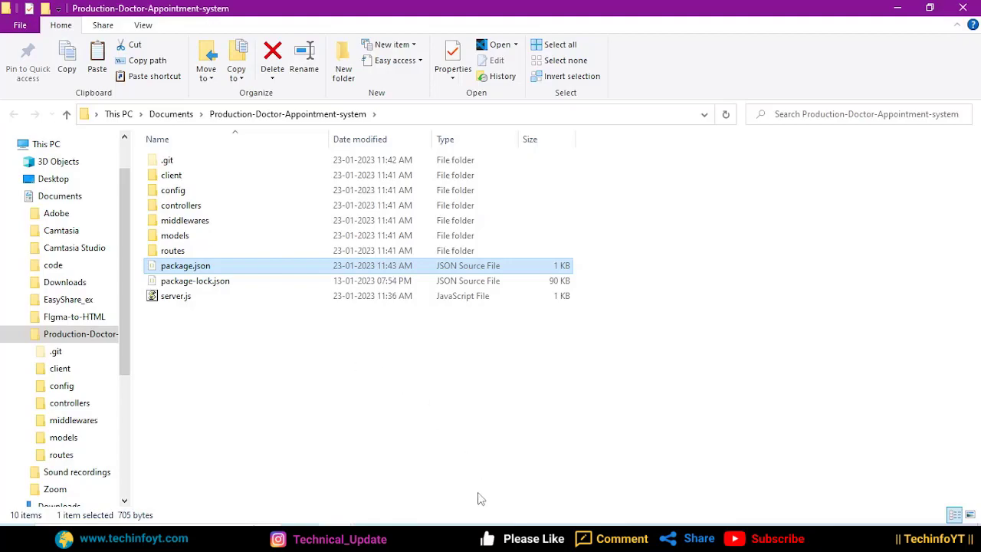
- In GitHub Desktop, commit the package.json change to main with the summary "updated" and push it to origin
{"action": "left_click", "coordinate": [478, 539]}
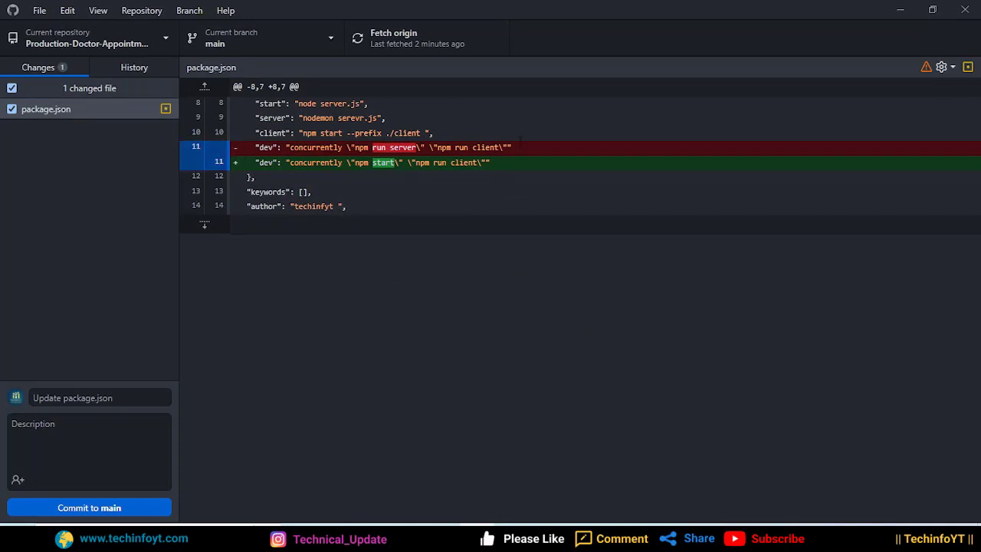
{"action": "left_click", "coordinate": [128, 394]}
{"action": "type", "text": "U"}
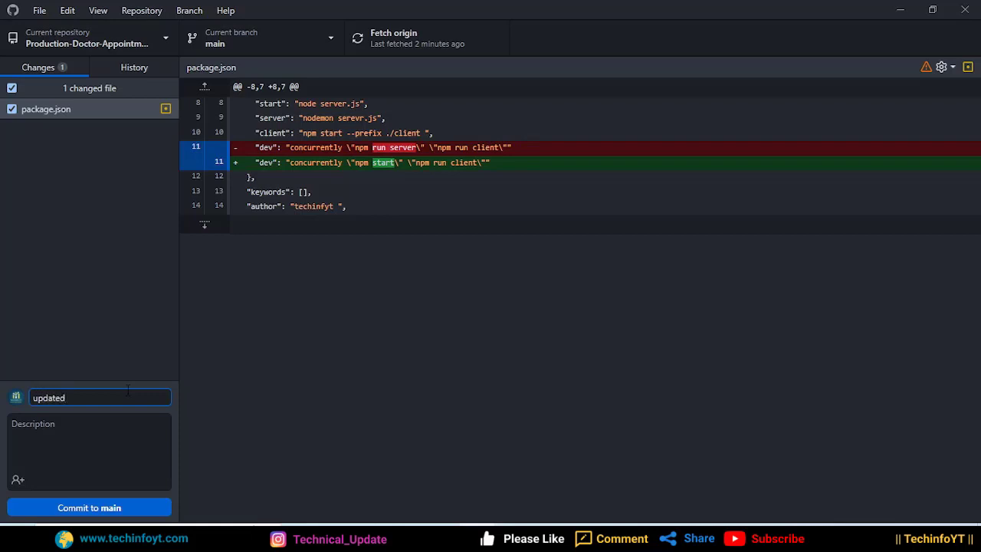
{"action": "left_click", "coordinate": [73, 424]}
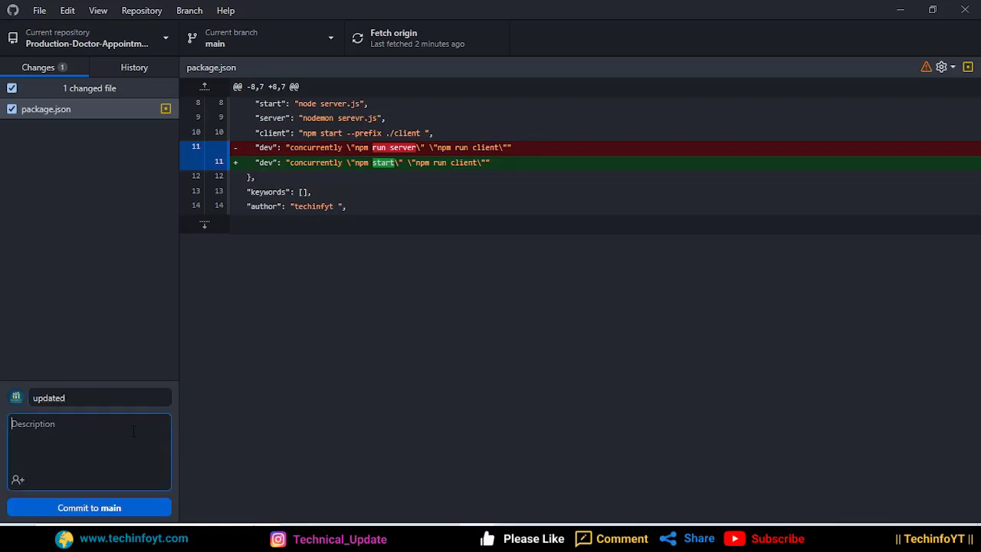
{"action": "left_click", "coordinate": [101, 508]}
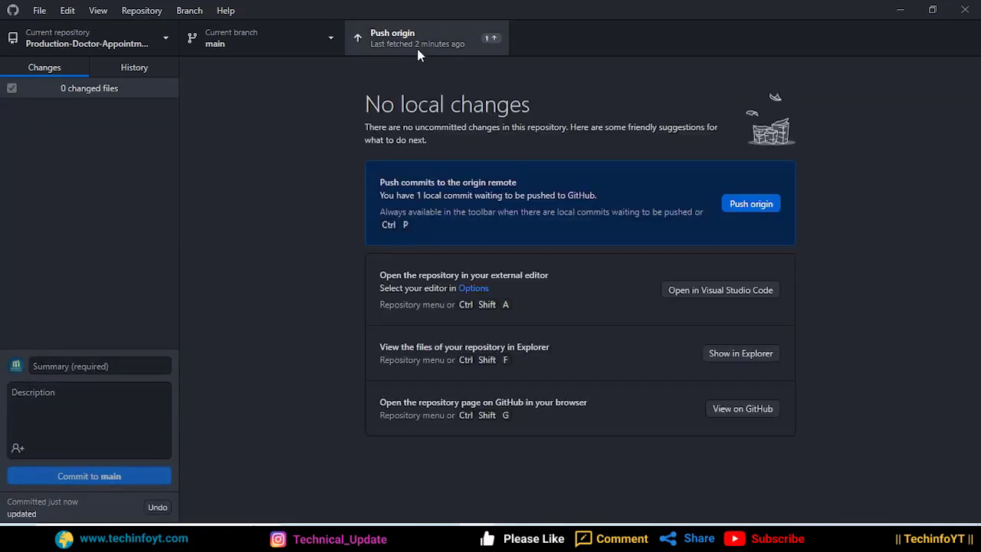
{"action": "left_click", "coordinate": [417, 46]}
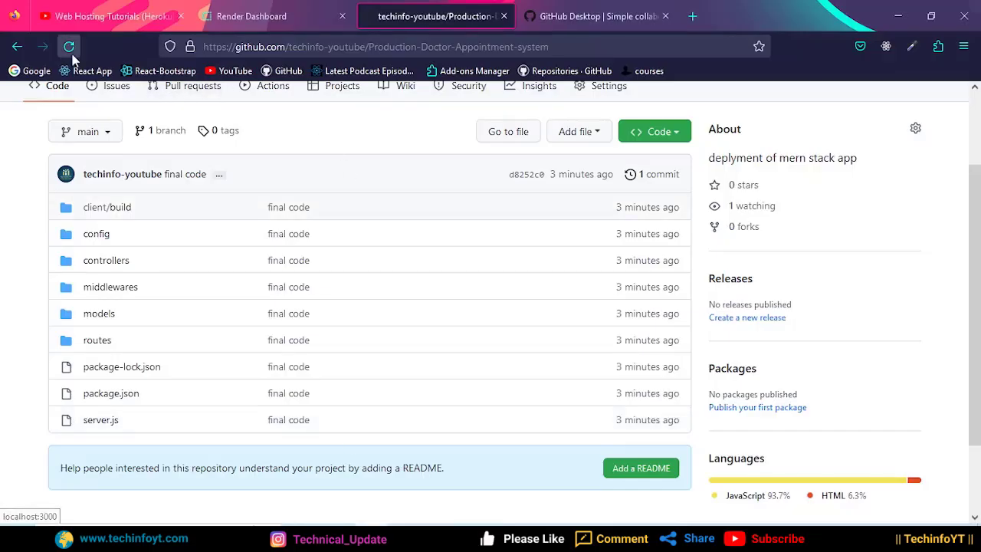
- Reload the GitHub repository page in the browser and check the dev script in the pushed package.json
{"action": "left_click", "coordinate": [69, 47]}
{"action": "scroll", "coordinate": [334, 332], "scroll_direction": "down", "scroll_amount": 2}
{"action": "left_click_drag", "start_coordinate": [322, 304], "coordinate": [71, 310]}
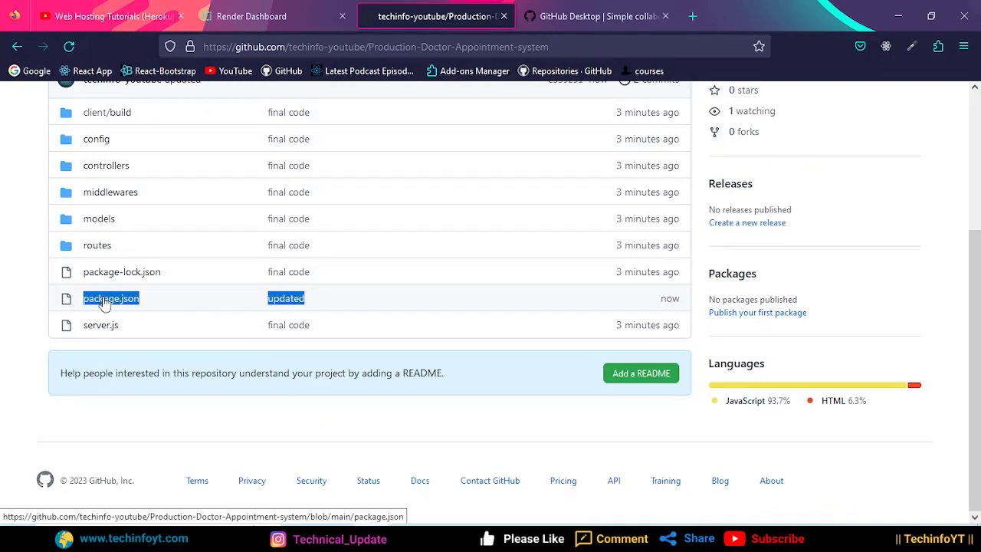
{"action": "left_click", "coordinate": [103, 303]}
{"action": "scroll", "coordinate": [975, 181], "scroll_direction": "down", "scroll_amount": 5}
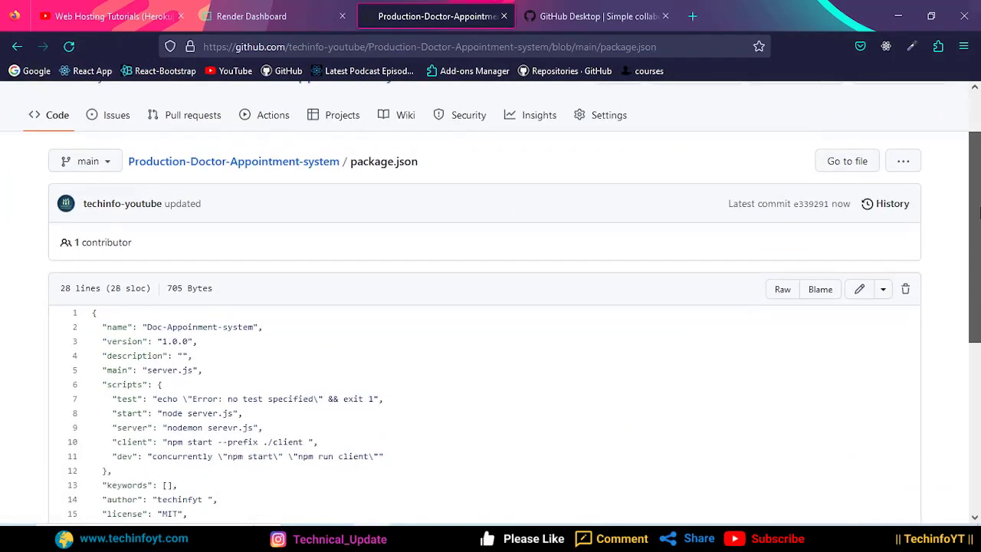
{"action": "left_click_drag", "start_coordinate": [266, 183], "coordinate": [276, 196]}
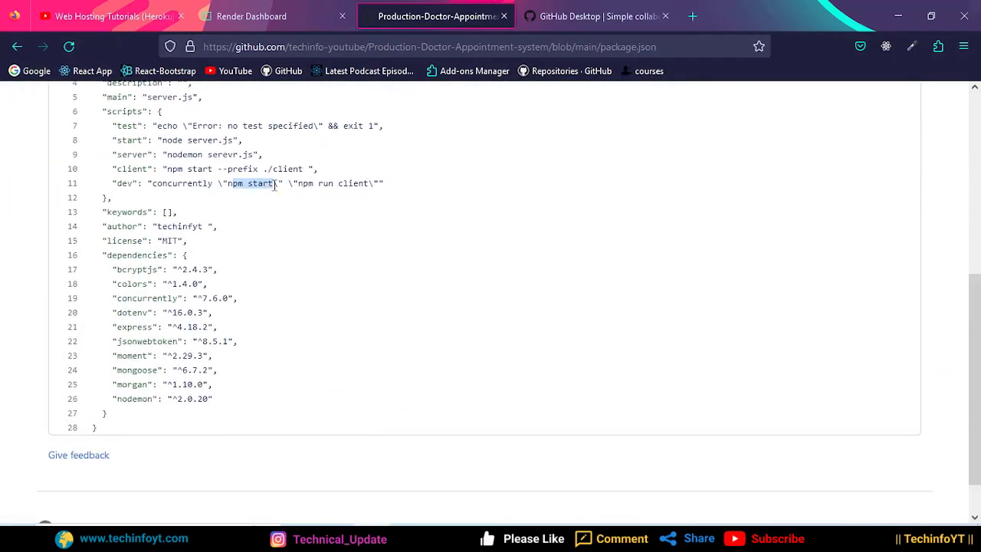
- Open Render's registration page from its home page, choose sign-up with GitHub and authorize Render's access to the GitHub account
{"action": "left_click", "coordinate": [252, 16]}
{"action": "left_click", "coordinate": [19, 49]}
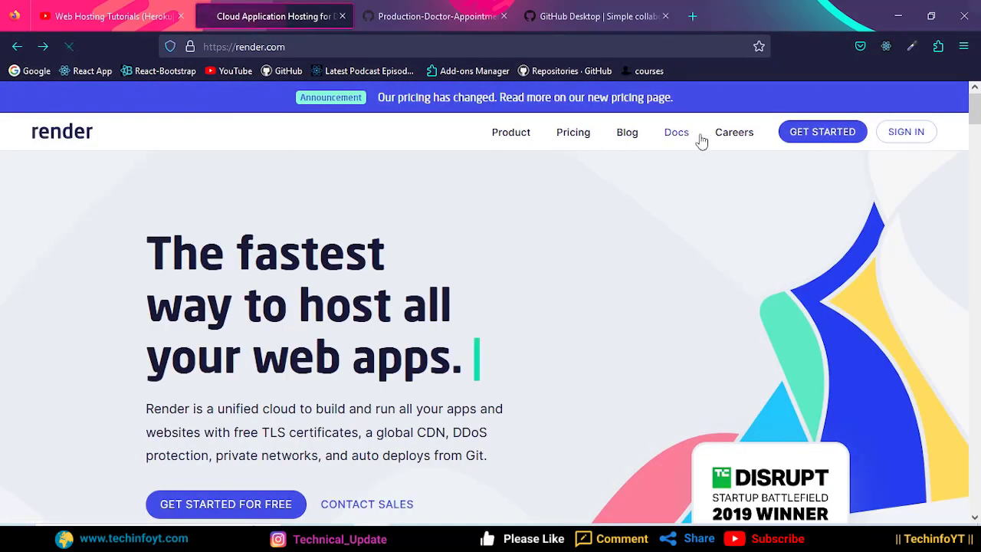
{"action": "left_click", "coordinate": [812, 132]}
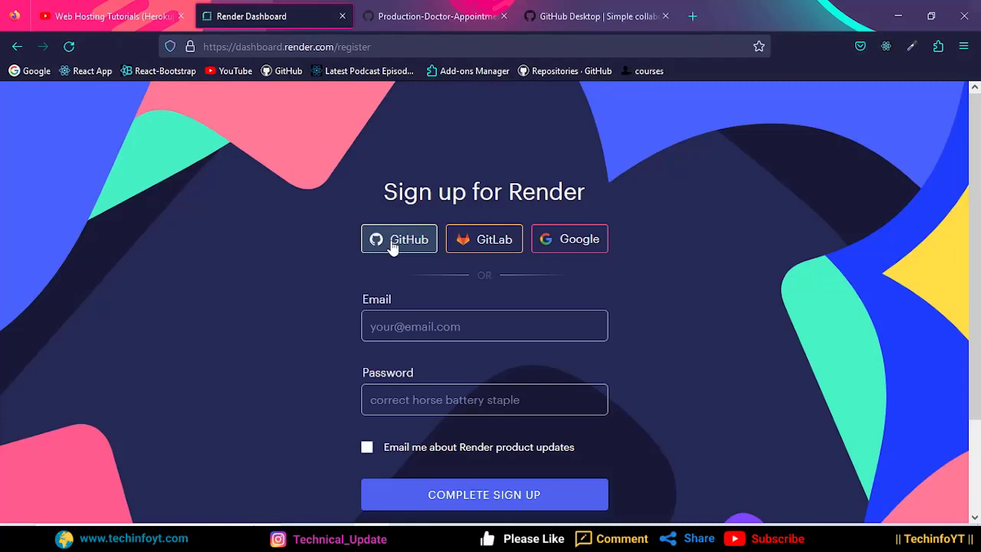
{"action": "left_click", "coordinate": [395, 243]}
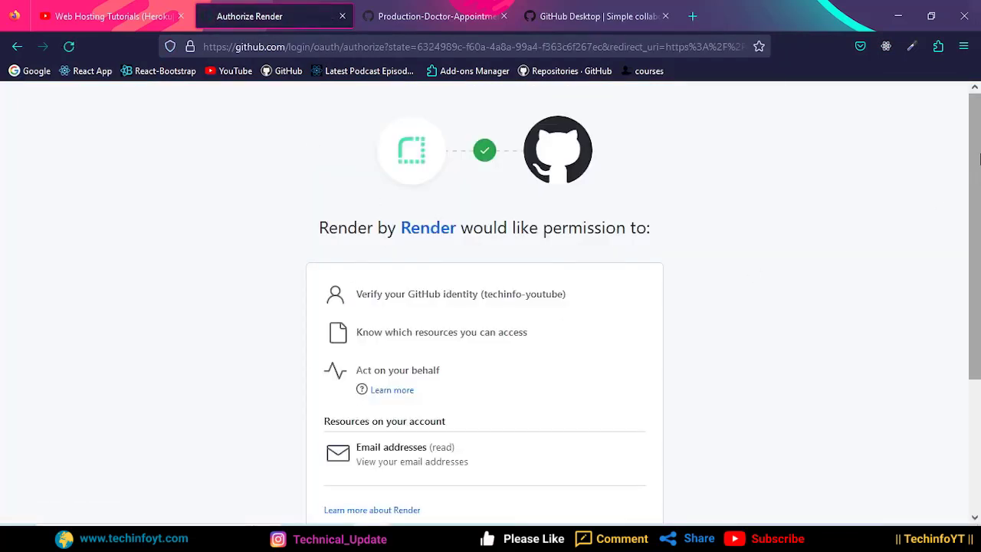
{"action": "left_click_drag", "start_coordinate": [978, 158], "coordinate": [978, 239]}
{"action": "left_click", "coordinate": [558, 460]}
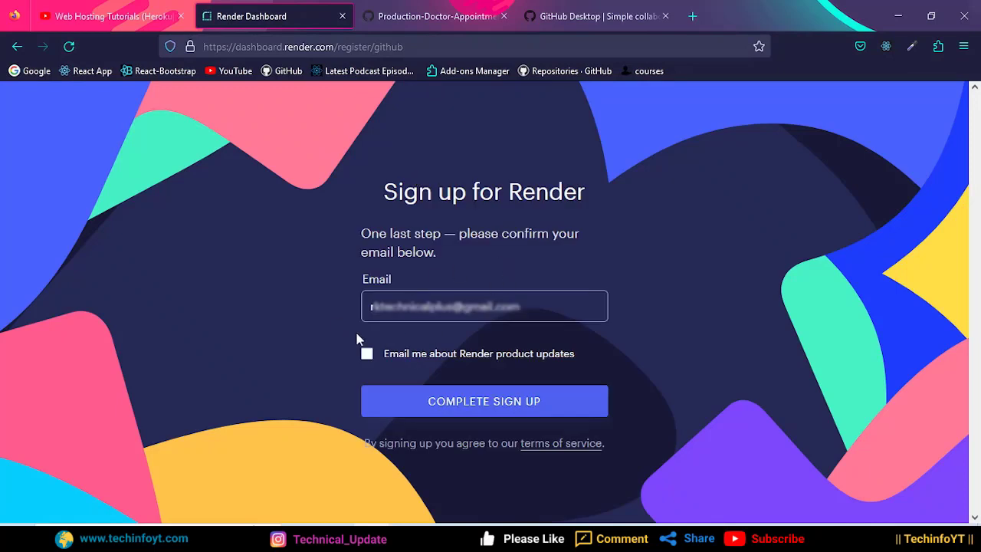
- Complete the Render sign-up with the prefilled email and activate the account through the verification link in Gmail
{"action": "left_click", "coordinate": [471, 406]}
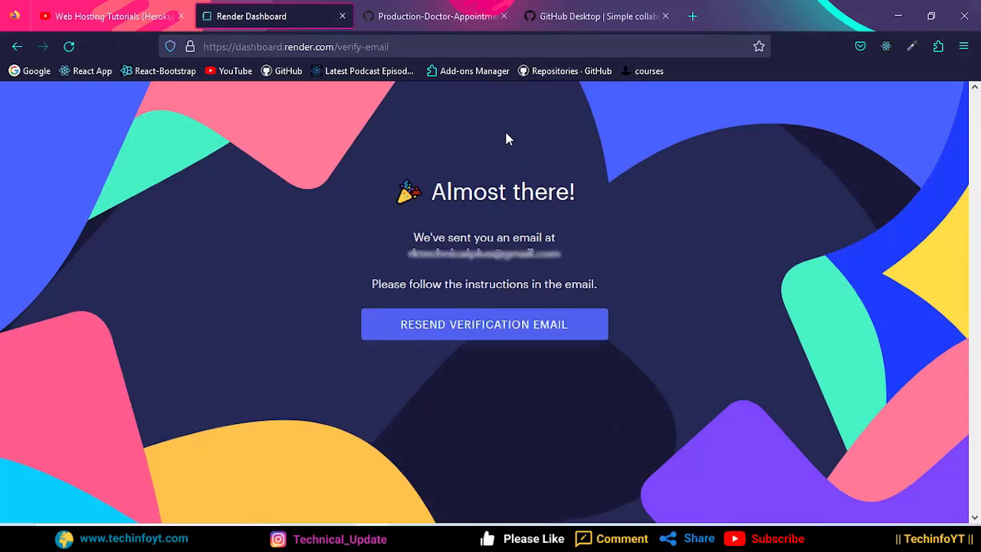
{"action": "key", "text": "ctrl+Tab"}
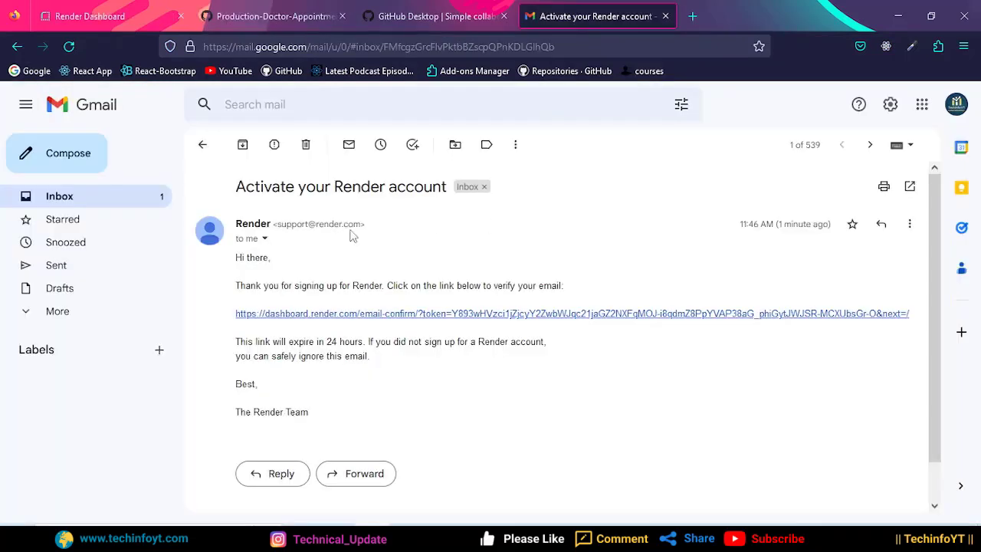
{"action": "left_click", "coordinate": [319, 315]}
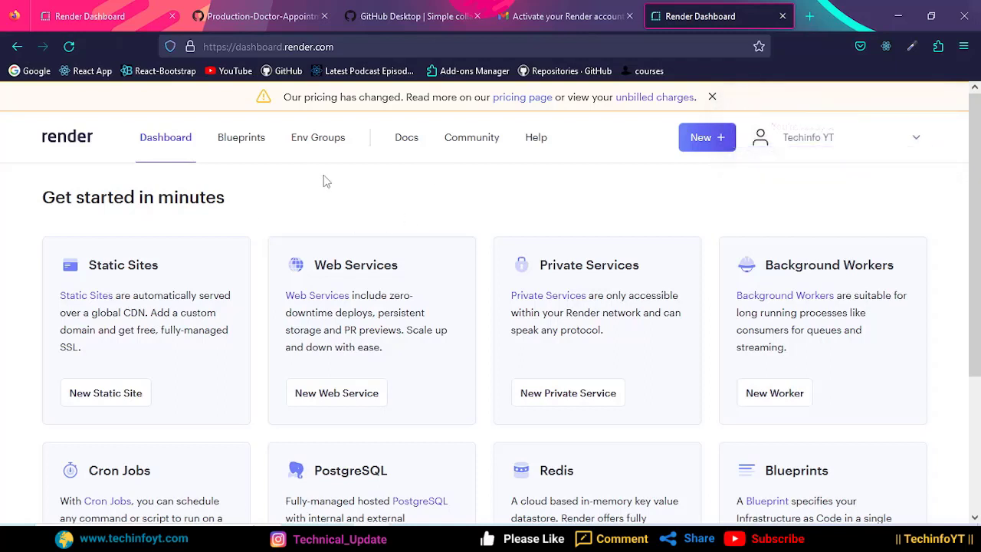
- Start a new Web Service on Render and connect the GitHub account, installing Render for all repositories
{"action": "left_click", "coordinate": [333, 396]}
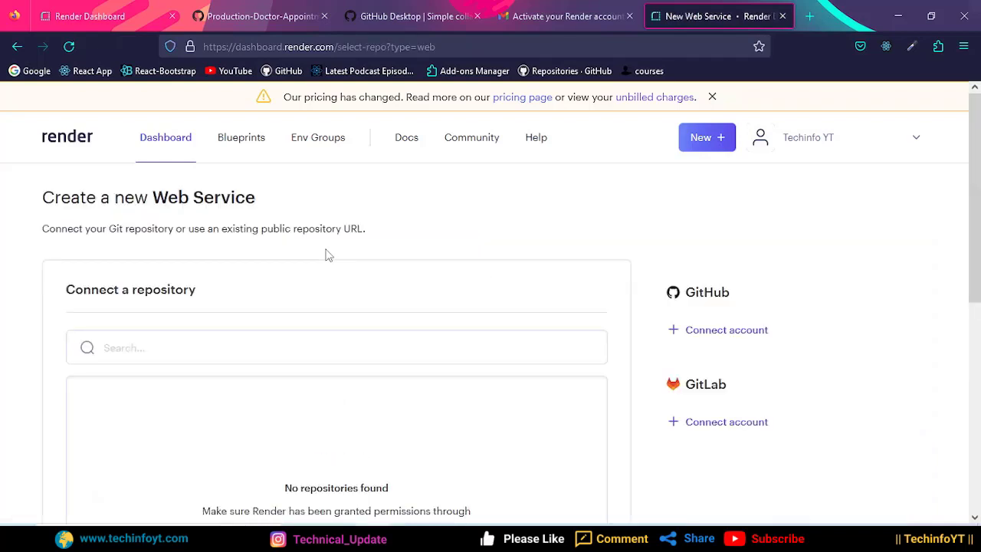
{"action": "scroll", "coordinate": [600, 374], "scroll_direction": "down", "scroll_amount": 2}
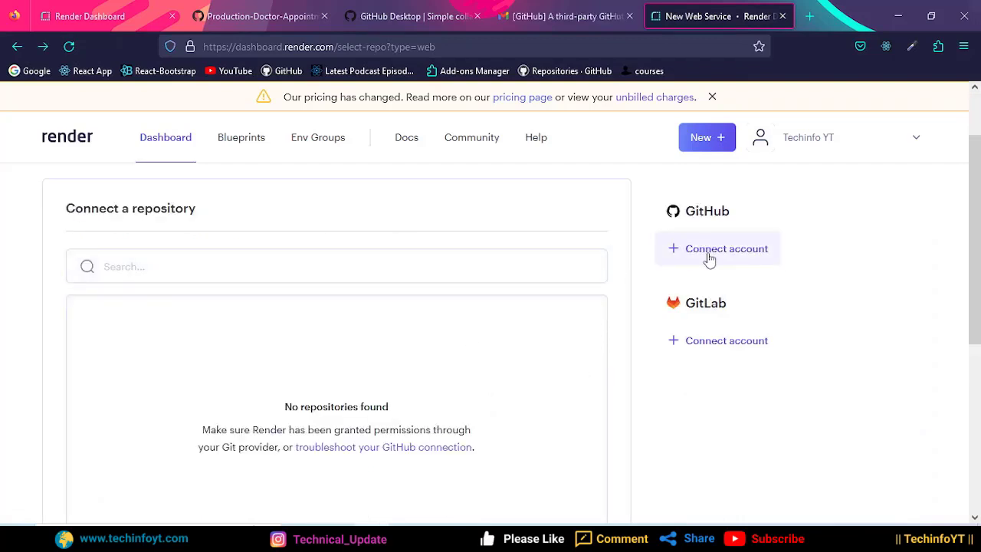
{"action": "left_click", "coordinate": [737, 254]}
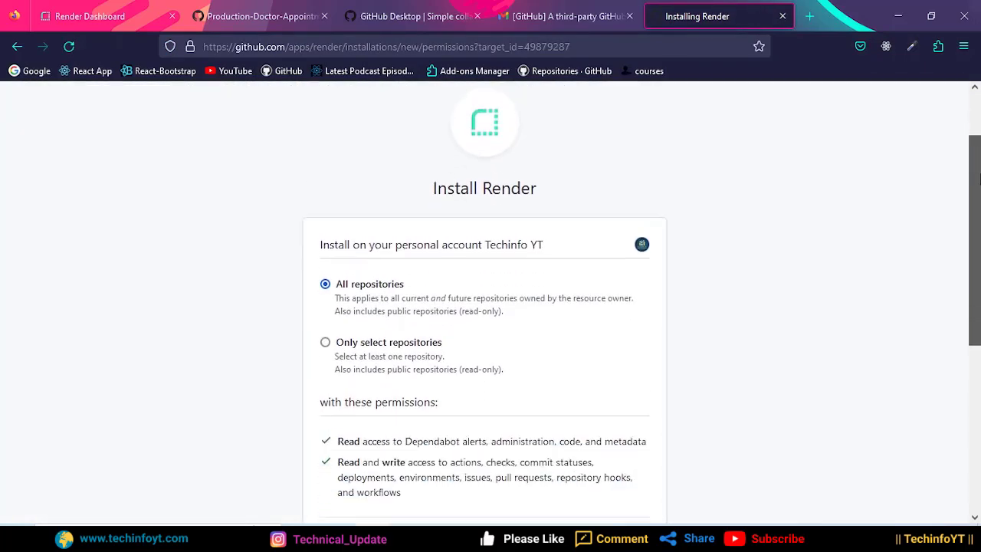
{"action": "left_click_drag", "start_coordinate": [979, 175], "coordinate": [979, 224]}
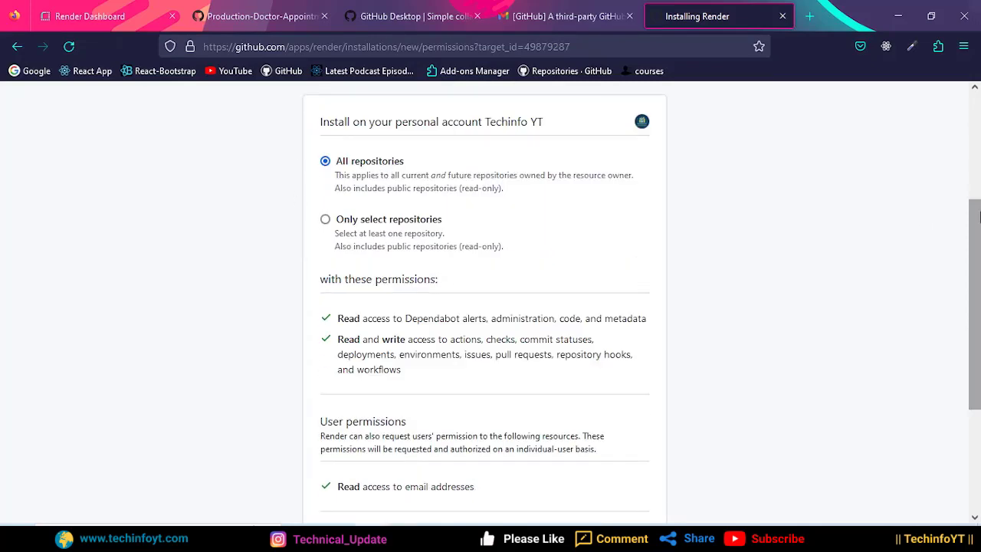
{"action": "scroll", "coordinate": [383, 417], "scroll_direction": "down", "scroll_amount": 1}
{"action": "left_click", "coordinate": [366, 468]}
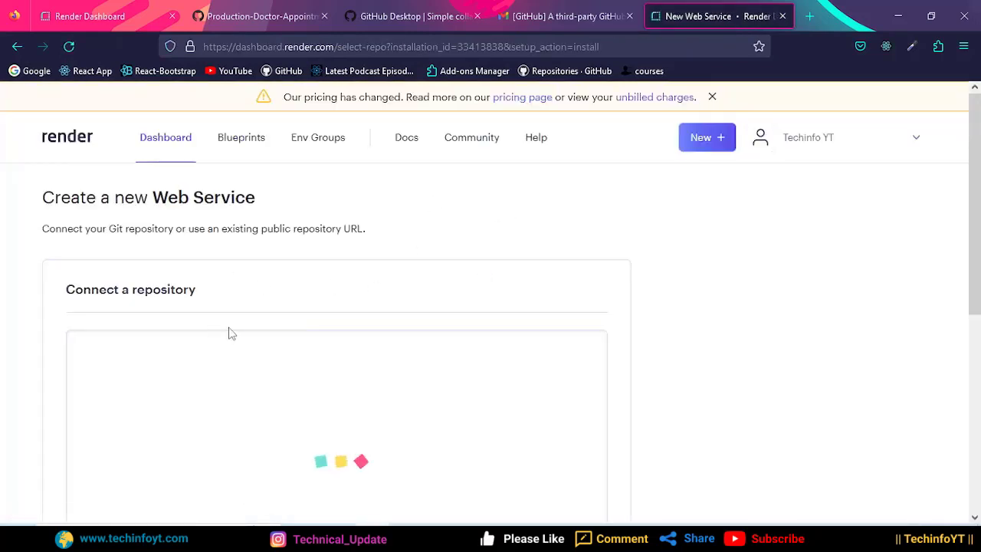
- Connect the Production-Doctor-Appointment-system repository to the new web service and name the service "doctorapp"
{"action": "left_click", "coordinate": [270, 353]}
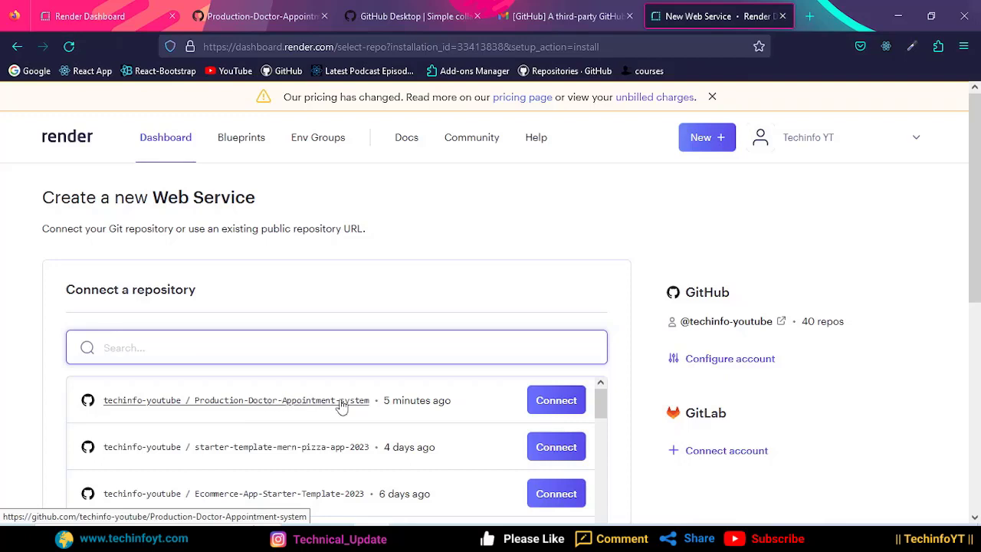
{"action": "left_click", "coordinate": [555, 402]}
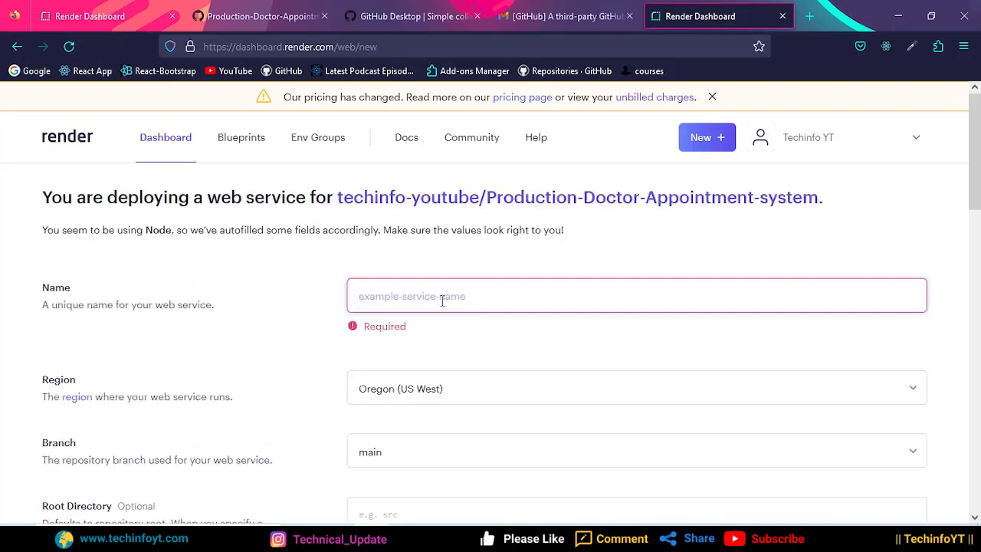
{"action": "type", "text": "doctorapp"}
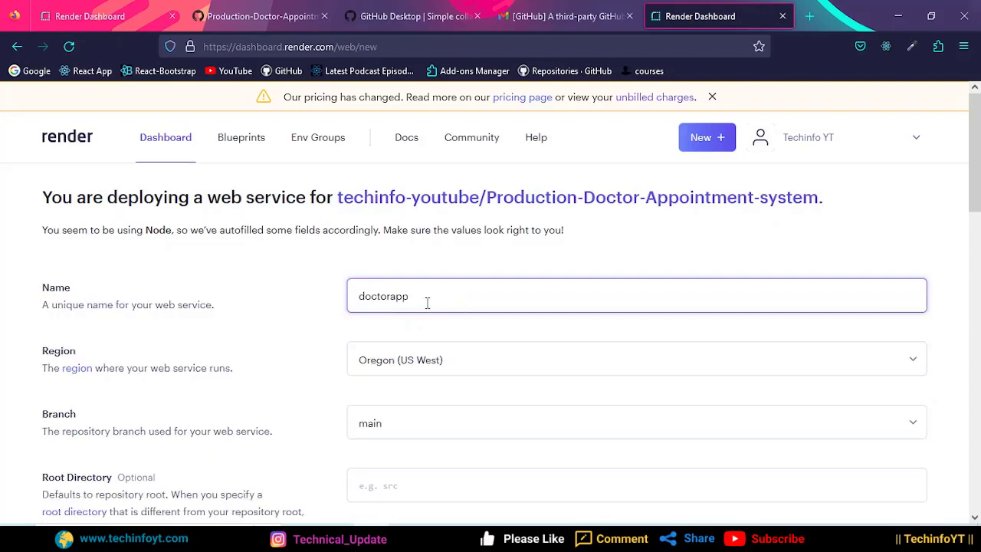
{"action": "scroll", "coordinate": [438, 304], "scroll_direction": "down", "scroll_amount": 2}
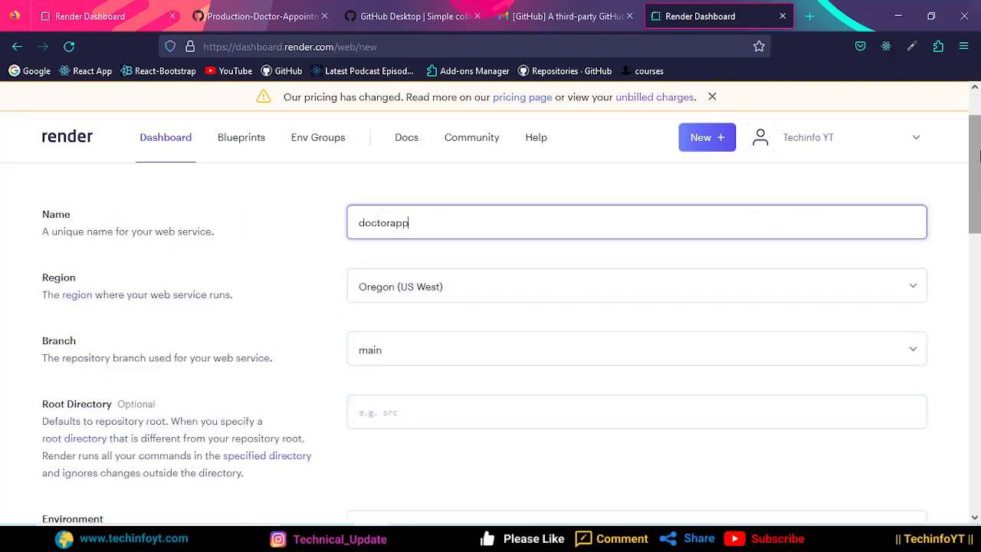
- Check which branches the GitHub repository has and which ones the web service's Branch setting offers, keeping main
{"action": "scroll", "coordinate": [979, 176], "scroll_direction": "down", "scroll_amount": 2}
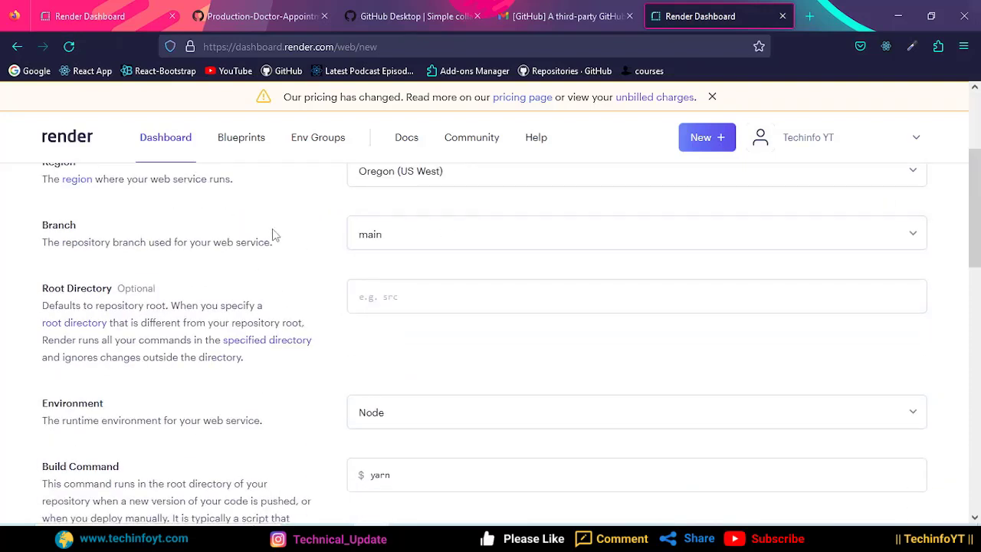
{"action": "left_click", "coordinate": [394, 14]}
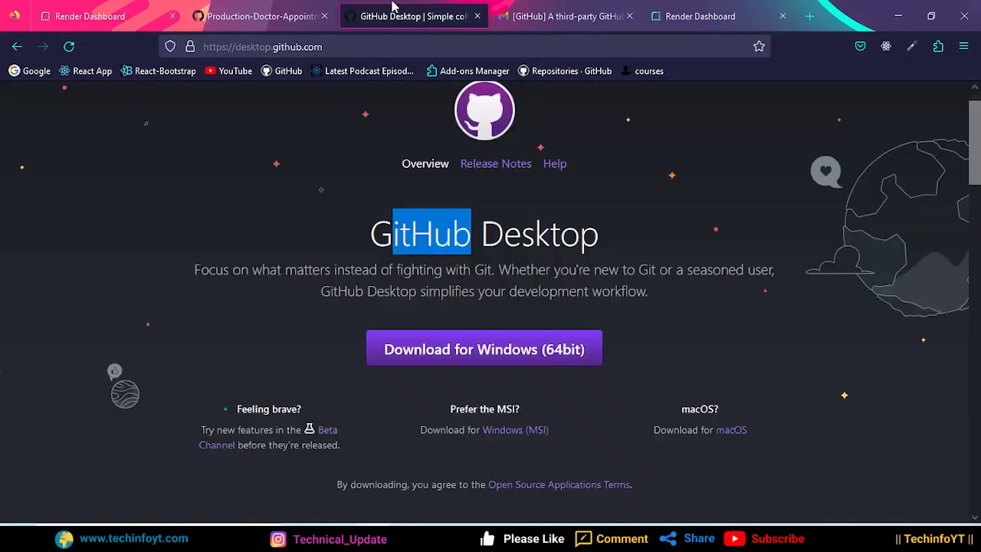
{"action": "left_click", "coordinate": [230, 11]}
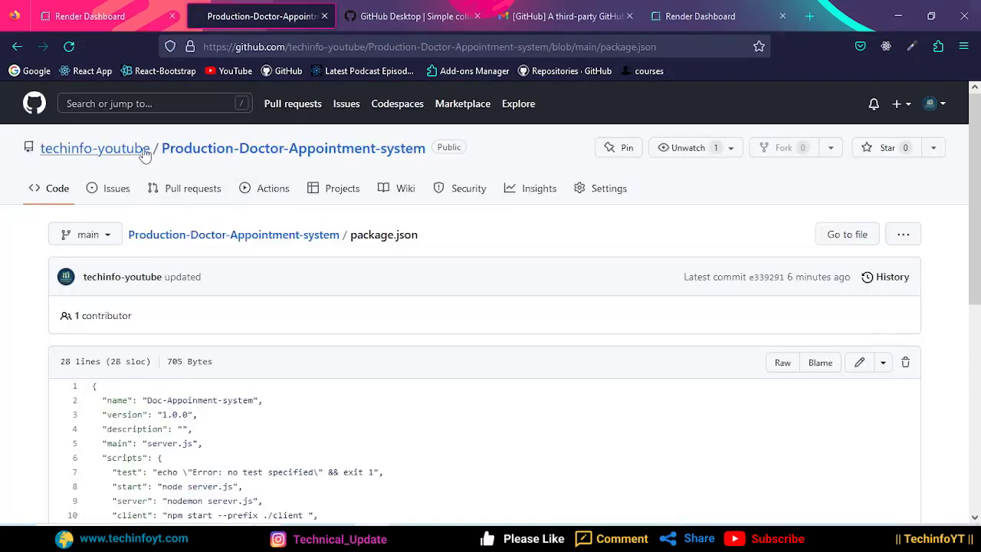
{"action": "left_click", "coordinate": [107, 239]}
{"action": "left_click", "coordinate": [108, 239]}
{"action": "left_click", "coordinate": [699, 16]}
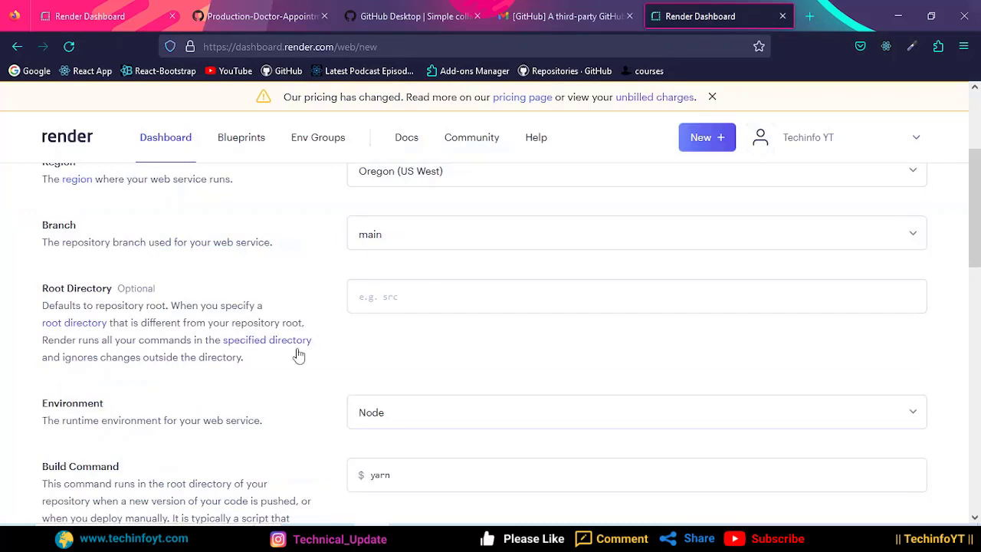
{"action": "left_click", "coordinate": [917, 233]}
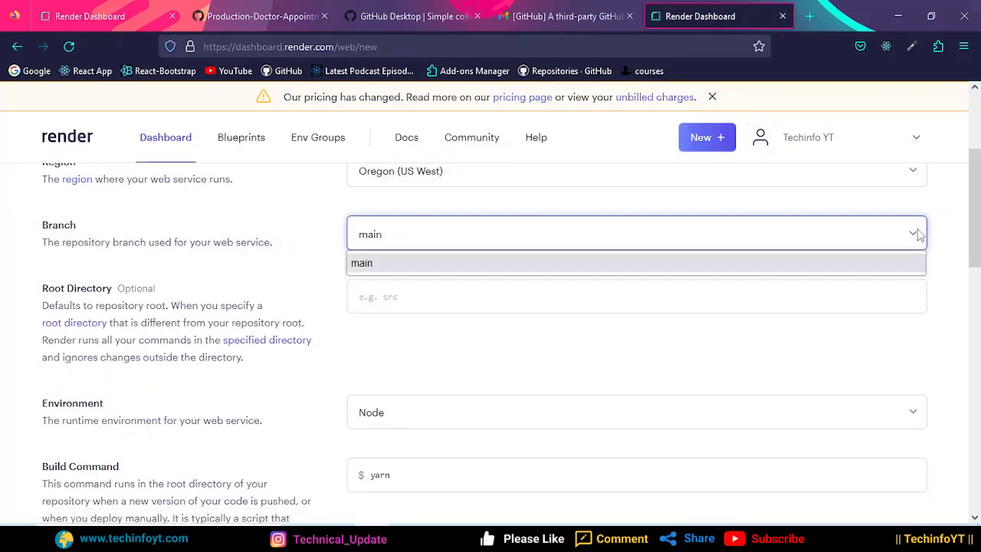
{"action": "left_click", "coordinate": [311, 235]}
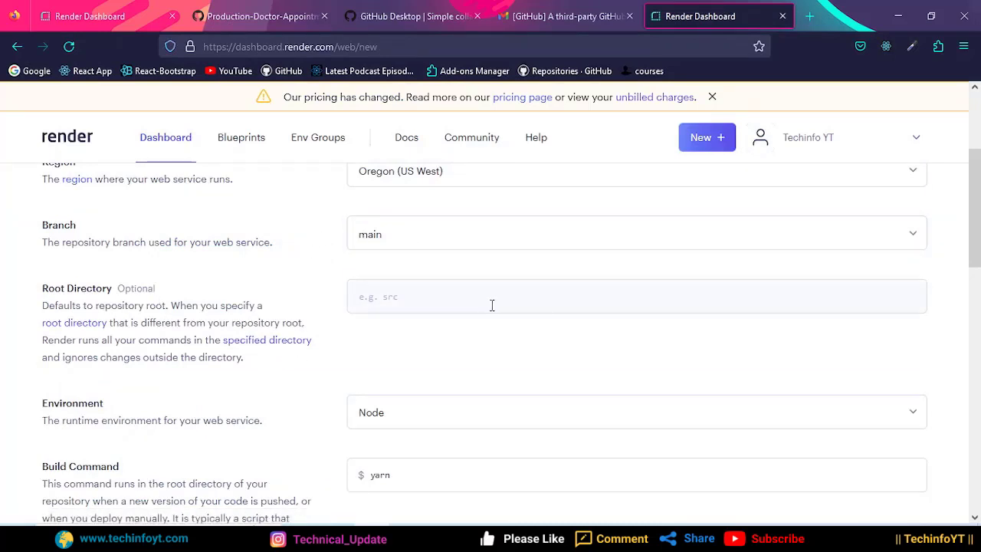
- Leave the optional root directory empty and set the web service's build command to "npm run build"
{"action": "left_click_drag", "start_coordinate": [975, 204], "coordinate": [979, 230]}
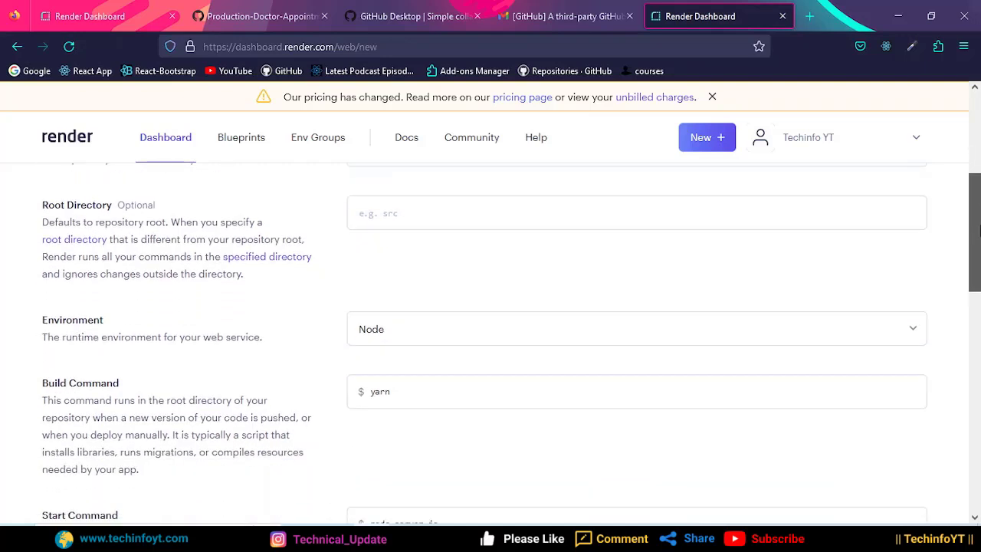
{"action": "left_click_drag", "start_coordinate": [159, 205], "coordinate": [120, 215]}
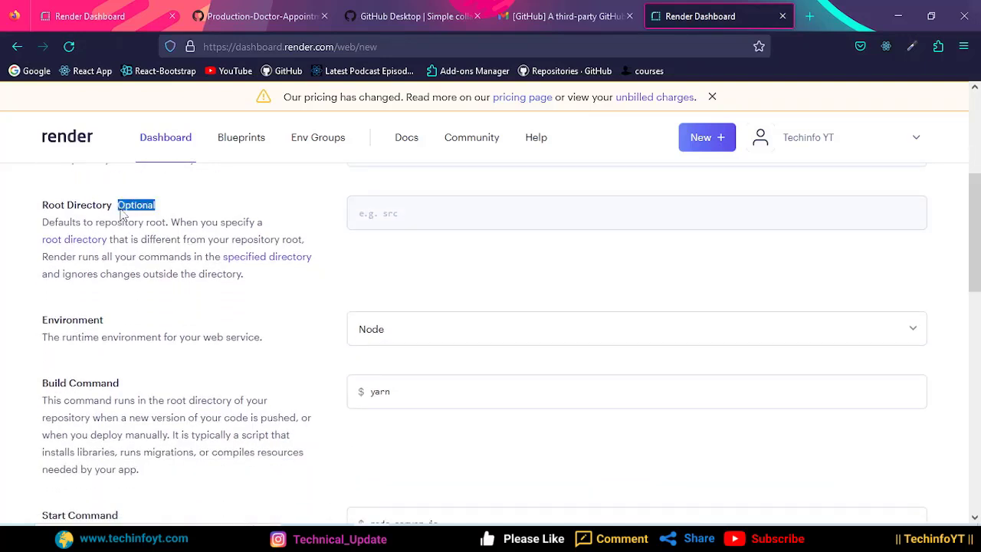
{"action": "scroll", "coordinate": [977, 223], "scroll_direction": "down", "scroll_amount": 2}
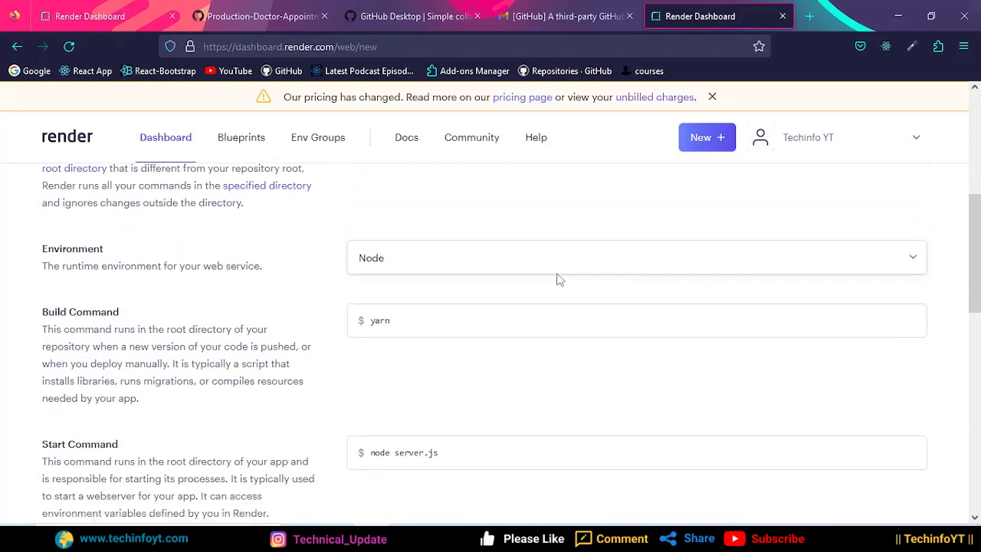
{"action": "left_click", "coordinate": [412, 320]}
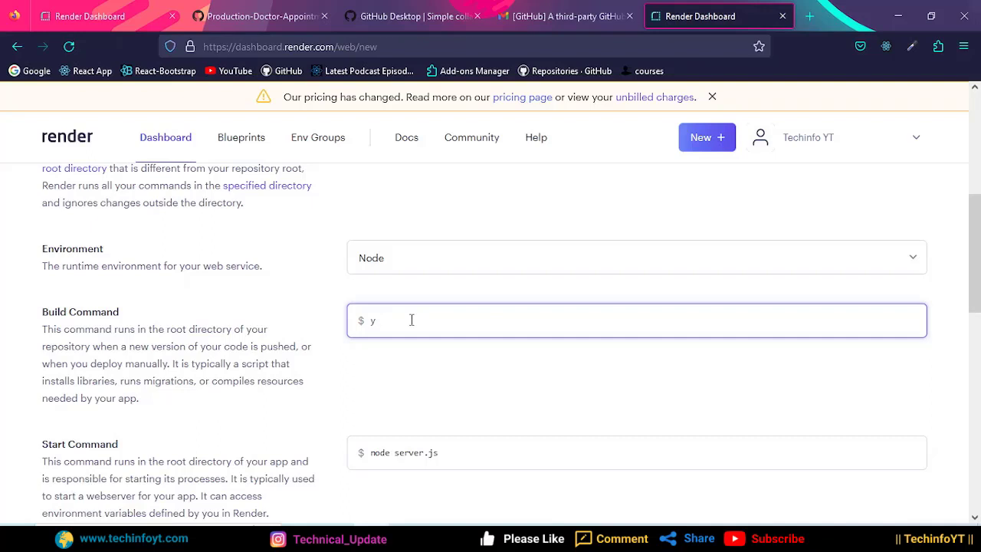
{"action": "type", "text": "d"}
- Replace the web service's start command with "npm start"
{"action": "scroll", "coordinate": [470, 340], "scroll_direction": "down", "scroll_amount": 3}
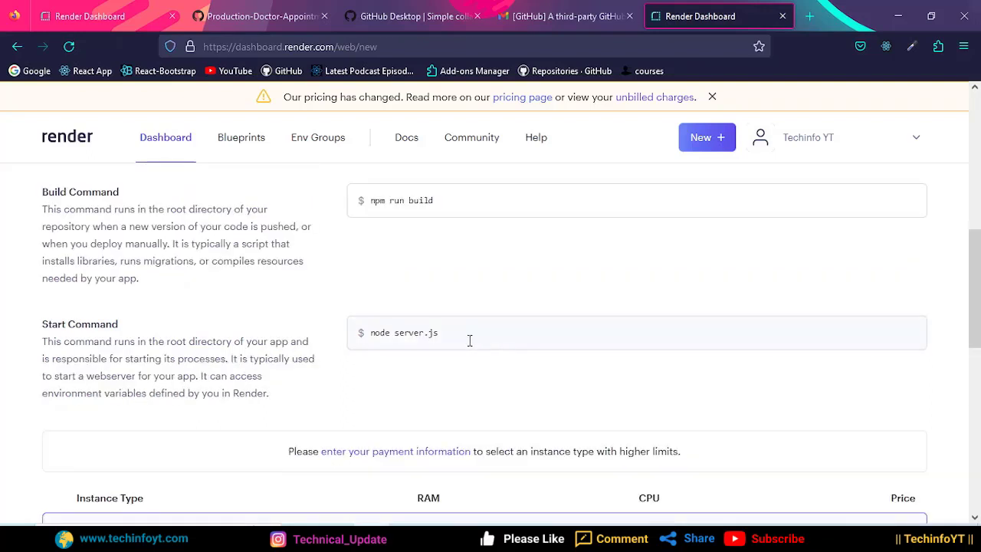
{"action": "left_click", "coordinate": [448, 333]}
{"action": "left_click_drag", "start_coordinate": [449, 333], "coordinate": [361, 335]}
{"action": "key", "text": "BackSpace"}
{"action": "type", "text": "npm star"}
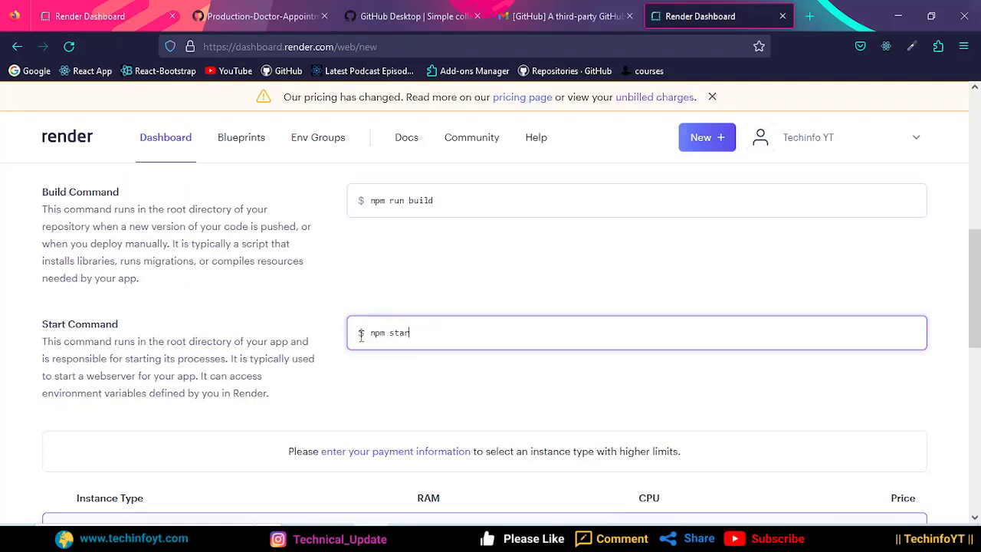
{"action": "type", "text": "t"}
- Keep the Free instance type, expand the advanced settings and add an empty environment variable
{"action": "scroll", "coordinate": [978, 302], "scroll_direction": "down", "scroll_amount": 3}
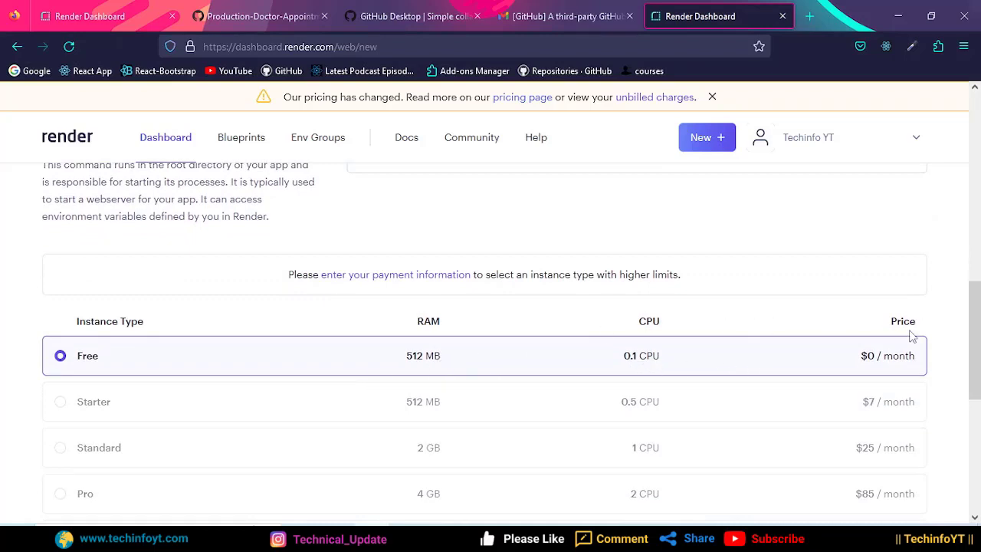
{"action": "scroll", "coordinate": [977, 325], "scroll_direction": "down", "scroll_amount": 1}
{"action": "left_click_drag", "start_coordinate": [977, 325], "coordinate": [944, 430]}
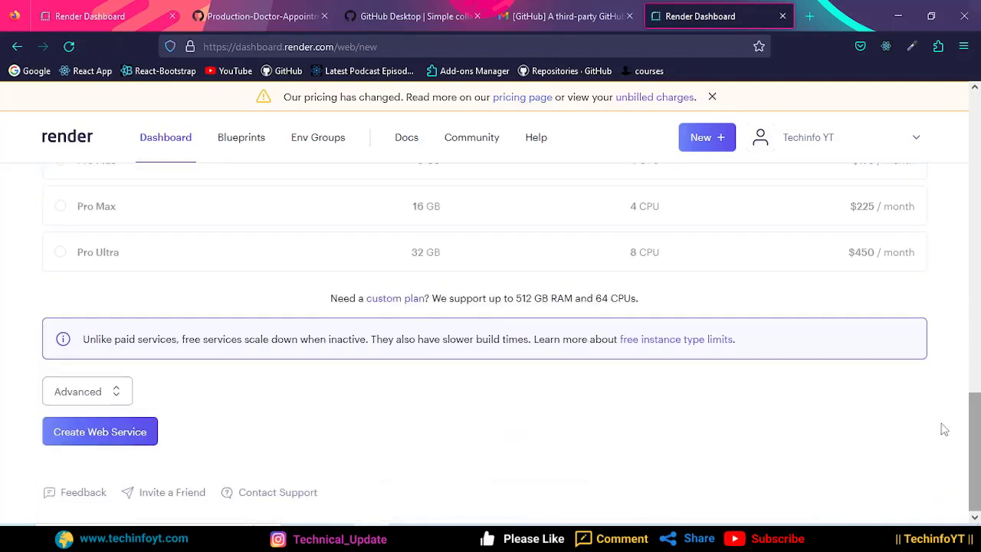
{"action": "left_click", "coordinate": [116, 392]}
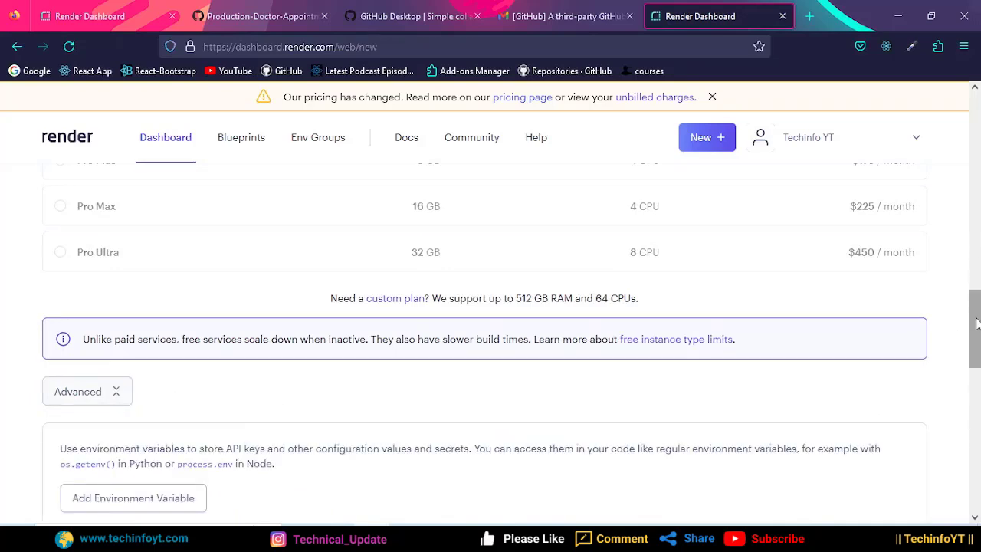
{"action": "left_click_drag", "start_coordinate": [974, 328], "coordinate": [975, 360]}
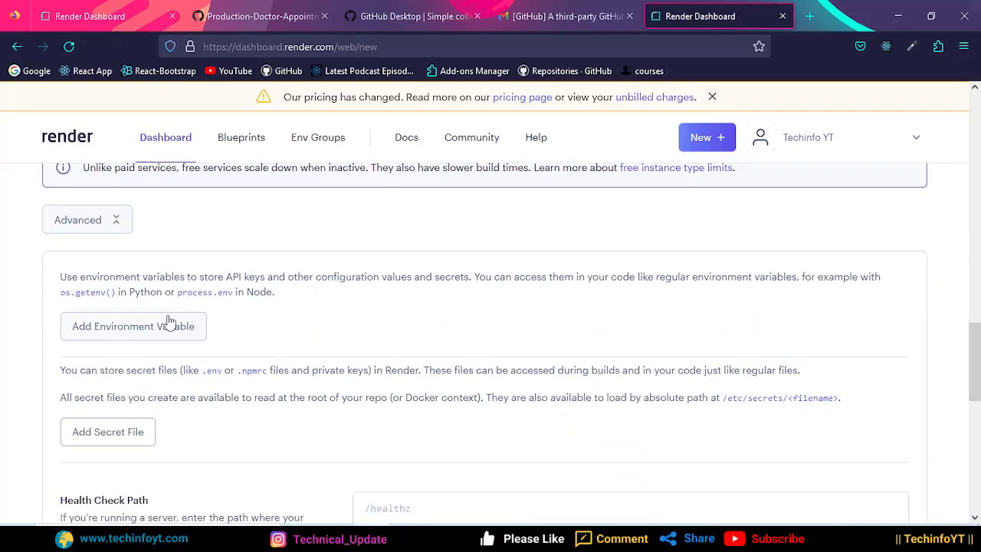
{"action": "left_click", "coordinate": [105, 326]}
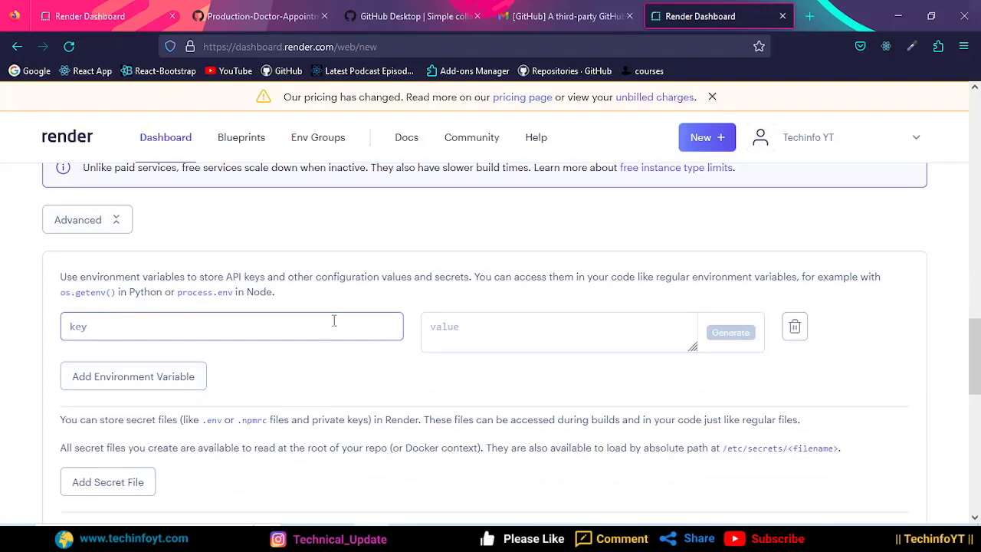
- Open the project's .env file in VS Code, copy the PORT name into Render's first environment variable and set its value to 8080
{"action": "left_click", "coordinate": [416, 540]}
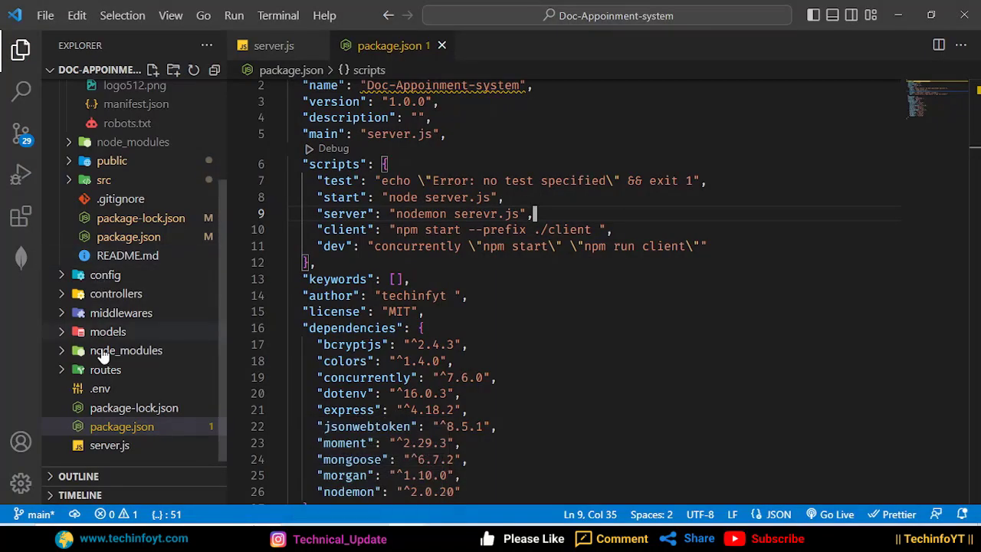
{"action": "left_click", "coordinate": [101, 389]}
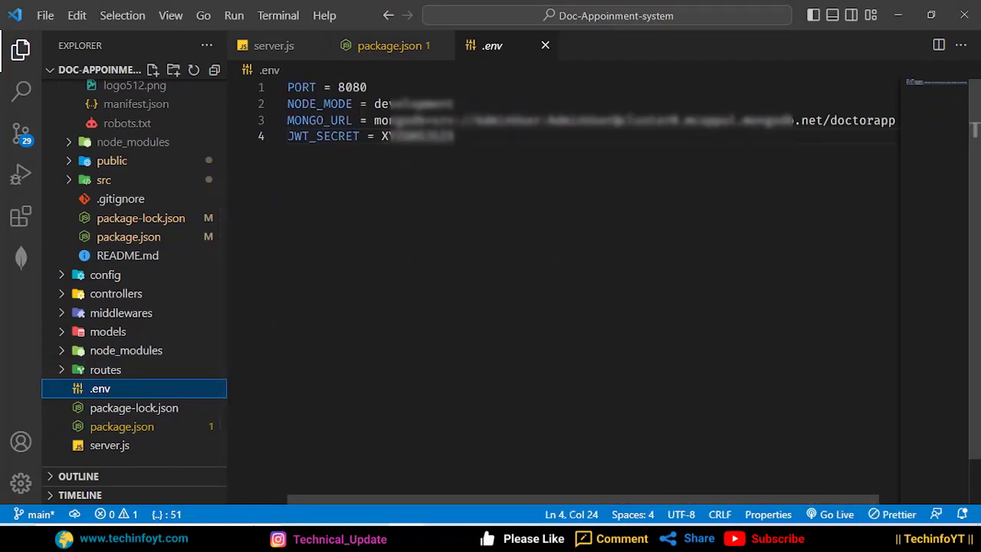
{"action": "left_click", "coordinate": [367, 87]}
{"action": "left_click_drag", "start_coordinate": [368, 87], "coordinate": [338, 87]}
{"action": "left_click", "coordinate": [309, 87]}
{"action": "double_click", "coordinate": [310, 86]}
{"action": "key", "text": "ctrl+c"}
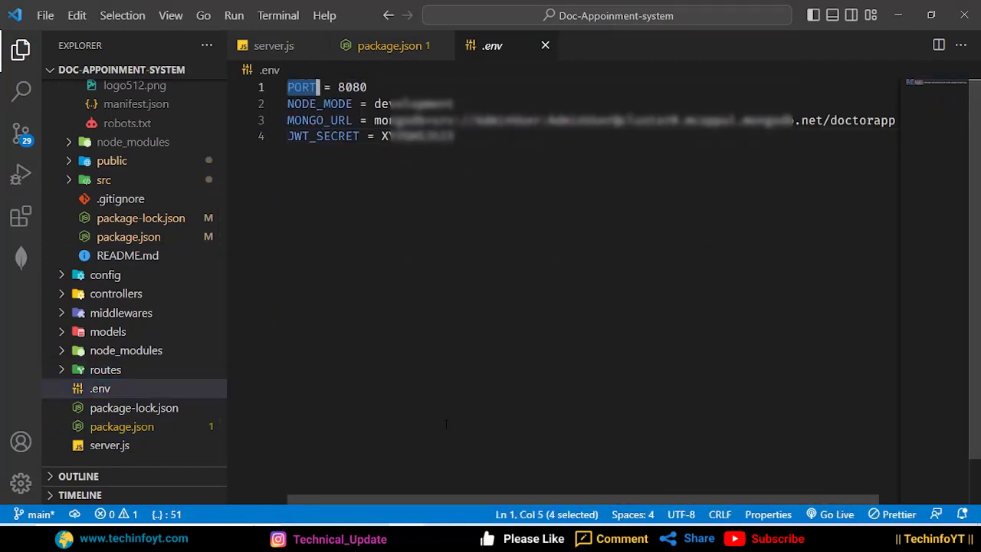
{"action": "key", "text": "alt+Tab"}
{"action": "left_click", "coordinate": [197, 316]}
{"action": "key", "text": "ctrl+v"}
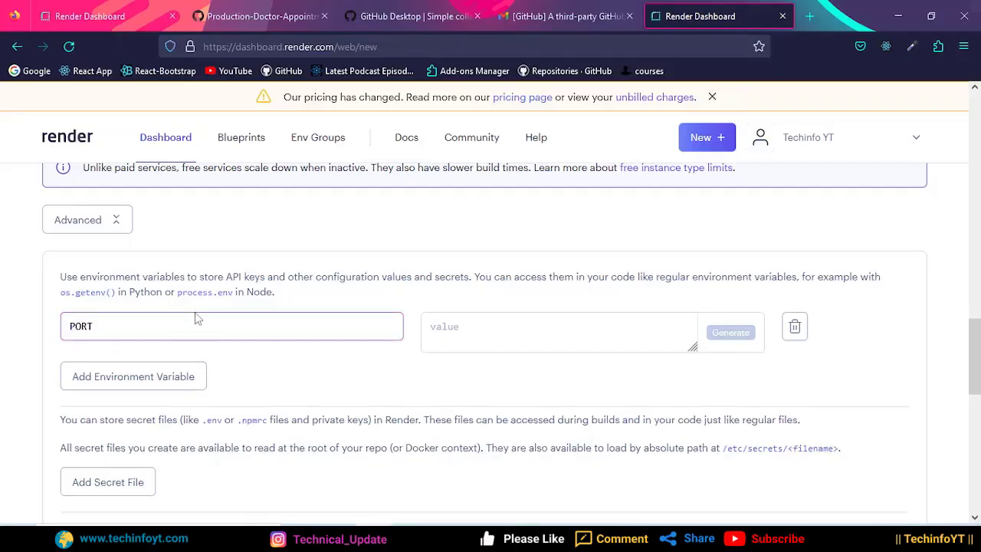
{"action": "left_click", "coordinate": [484, 323]}
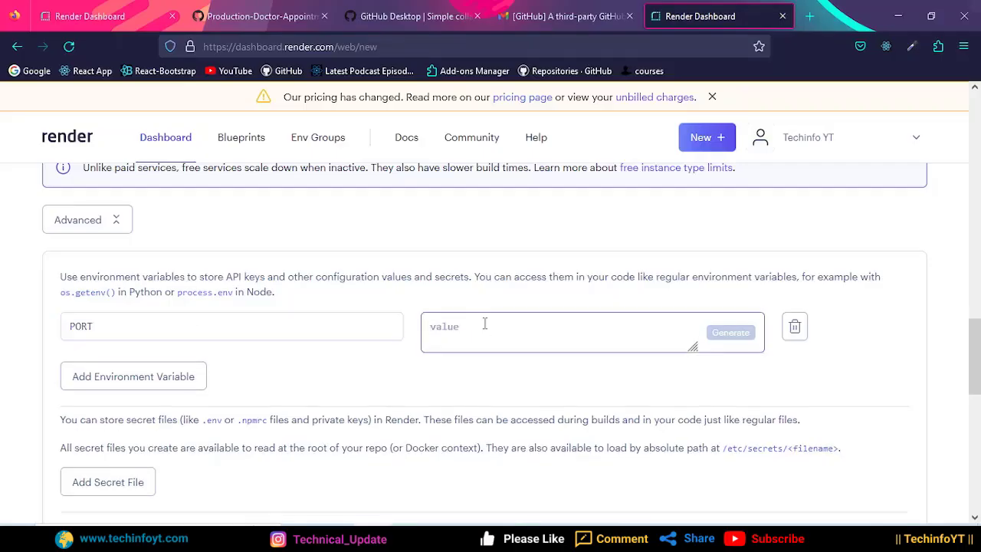
{"action": "type", "text": "8080"}
- Add a second environment variable in Render and name it MONGO_URL, copying the name from the .env file in VS Code
{"action": "left_click", "coordinate": [180, 379]}
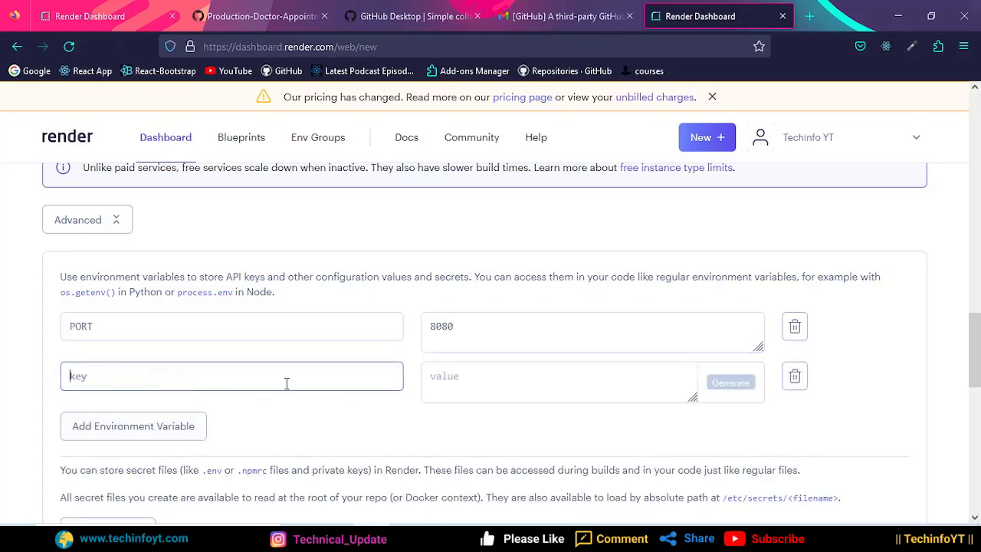
{"action": "left_click", "coordinate": [388, 505]}
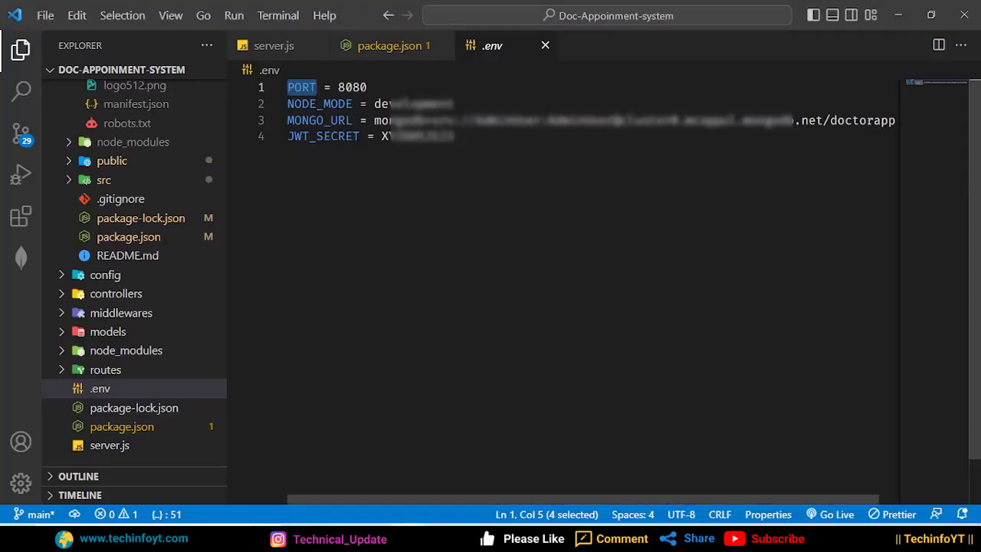
{"action": "left_click_drag", "start_coordinate": [353, 104], "coordinate": [287, 103]}
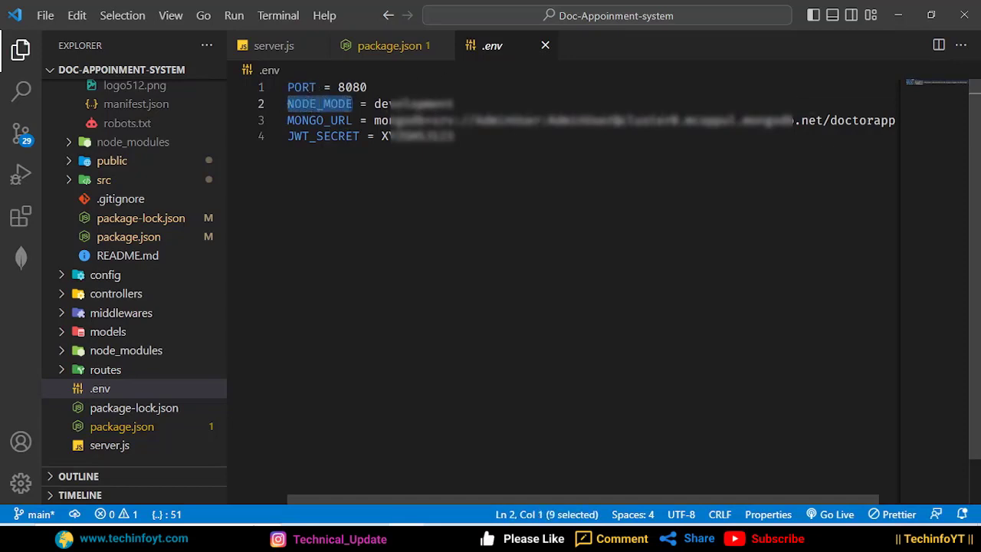
{"action": "left_click_drag", "start_coordinate": [352, 121], "coordinate": [288, 120]}
{"action": "key", "text": "ctrl+c"}
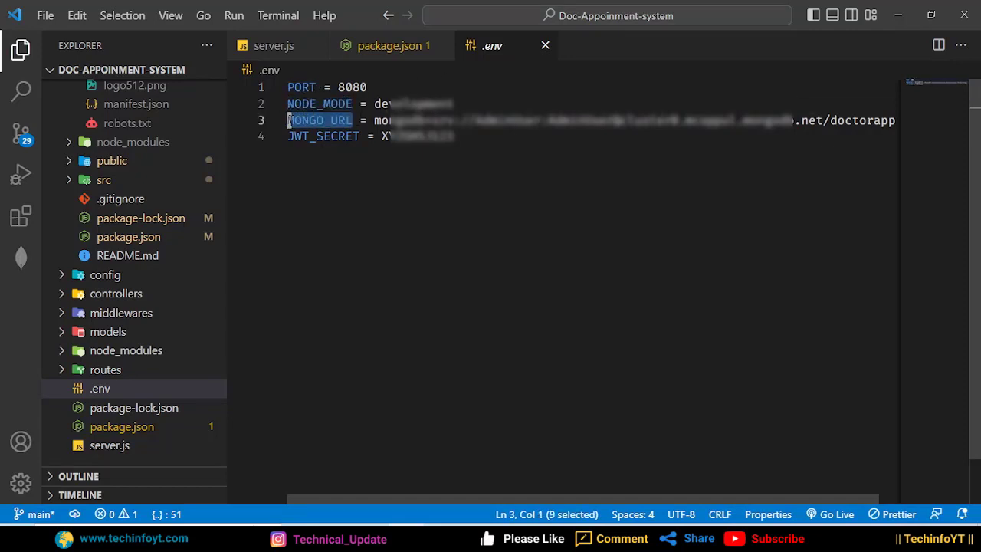
{"action": "key", "text": "alt+Tab"}
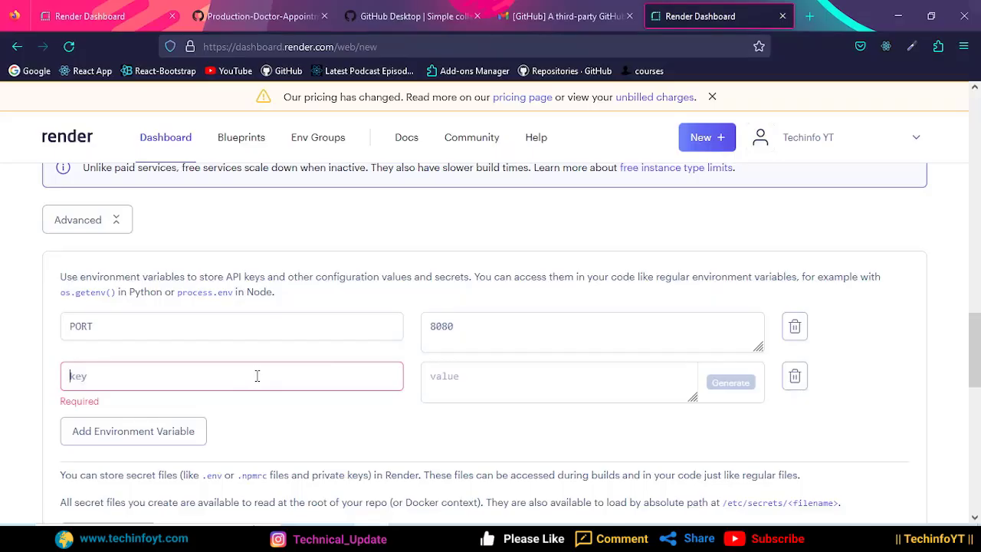
{"action": "key", "text": "ctrl+v"}
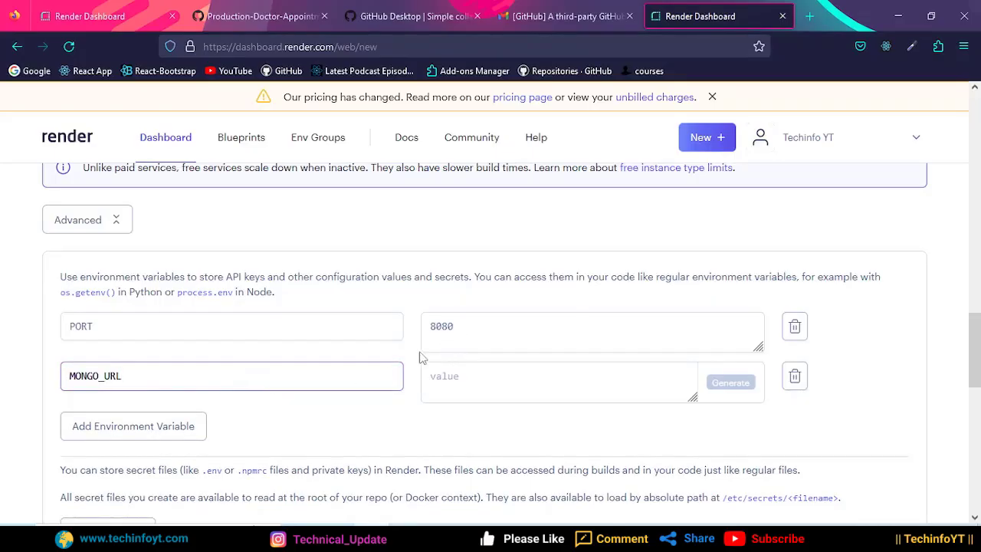
- Copy the MongoDB connection string from the .env file in VS Code into the MONGO_URL value in Render
{"action": "key", "text": "alt+Tab"}
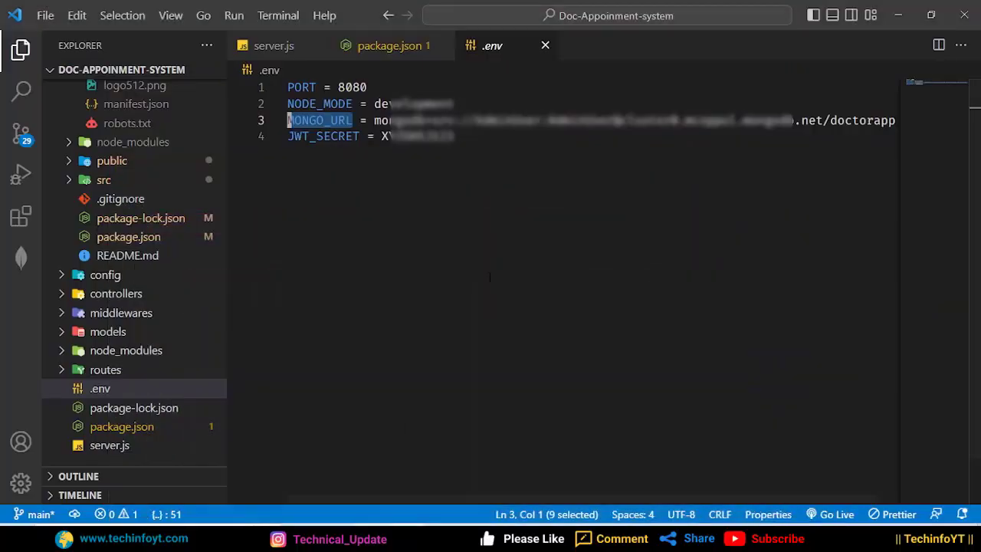
{"action": "left_click_drag", "start_coordinate": [374, 120], "coordinate": [864, 133]}
{"action": "key", "text": "ctrl+c"}
{"action": "key", "text": "alt+Tab"}
{"action": "left_click", "coordinate": [439, 376]}
{"action": "key", "text": "ctrl+v"}
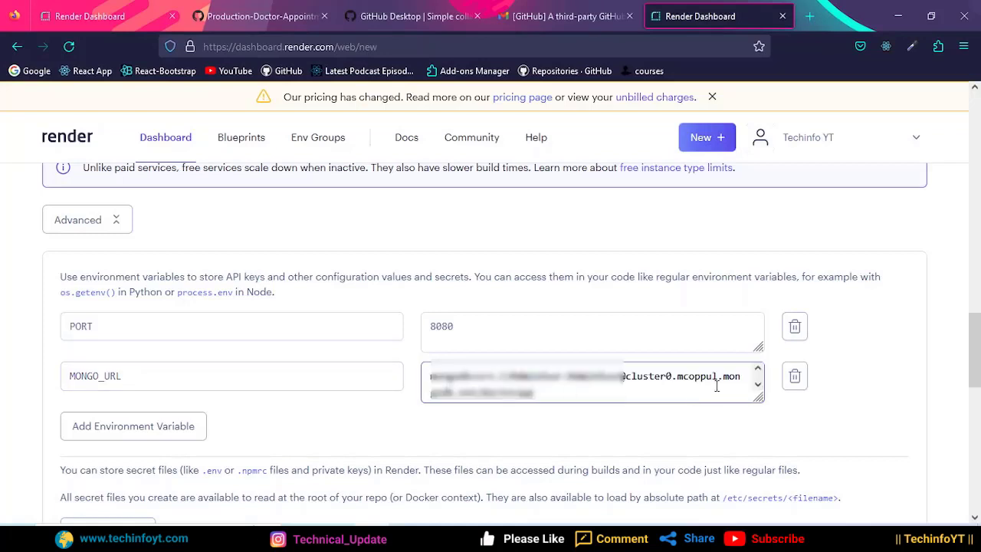
- Add a third environment variable in Render and name it JWT_SECRET, copying the name from the .env file in VS Code
{"action": "left_click", "coordinate": [170, 426]}
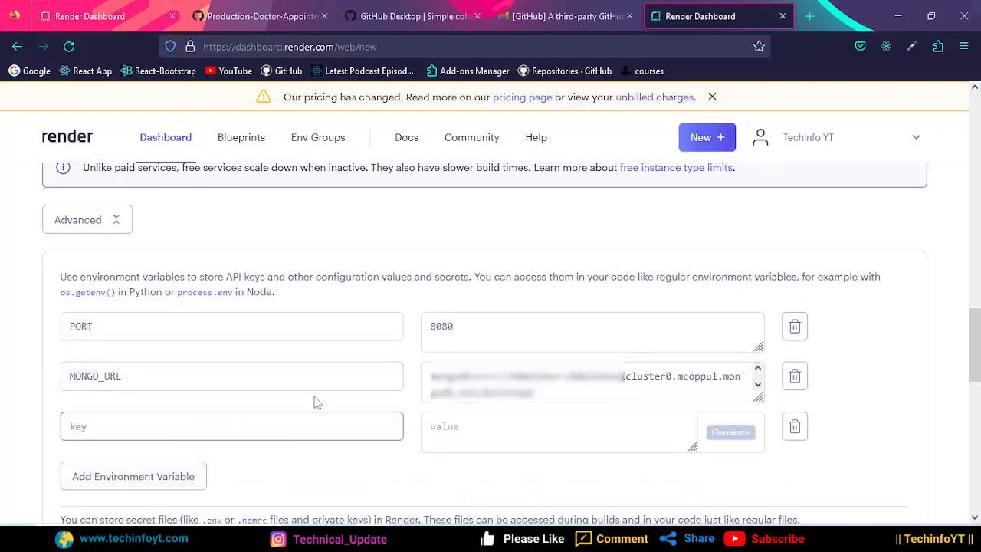
{"action": "key", "text": "alt+Tab"}
{"action": "left_click_drag", "start_coordinate": [359, 137], "coordinate": [284, 144]}
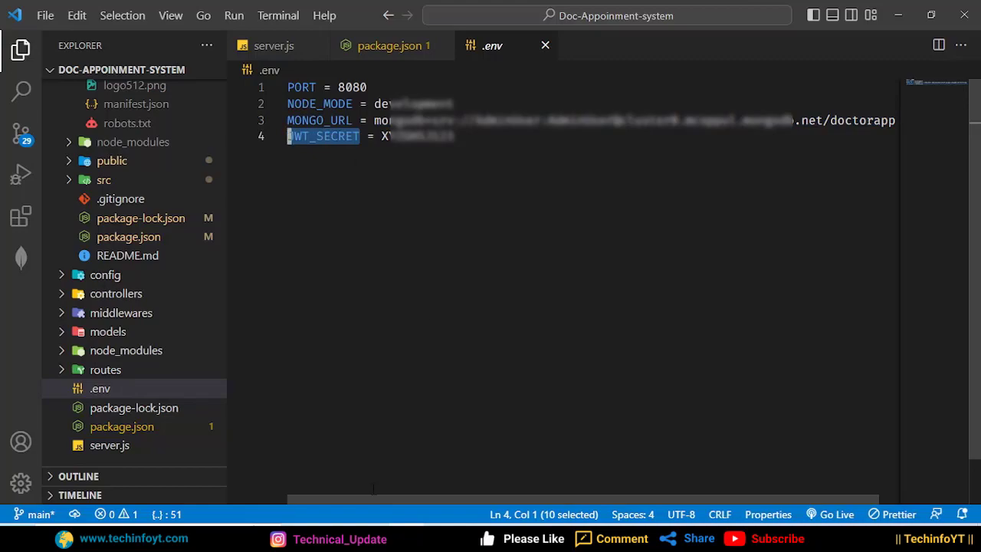
{"action": "key", "text": "alt+Tab"}
{"action": "key", "text": "ctrl+v"}
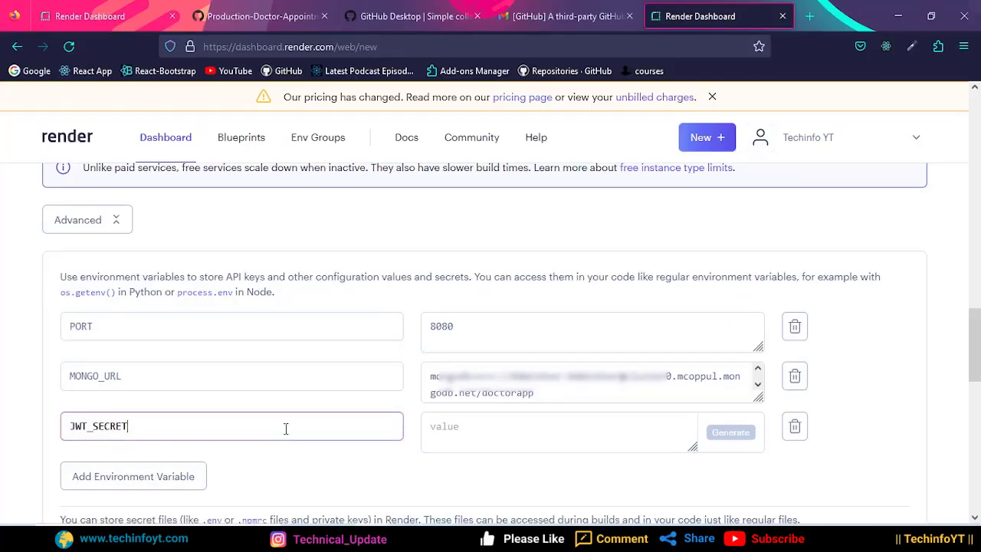
- Copy the JWT secret from the .env file in VS Code into the JWT_SECRET value in Render
{"action": "key", "text": "alt+Tab"}
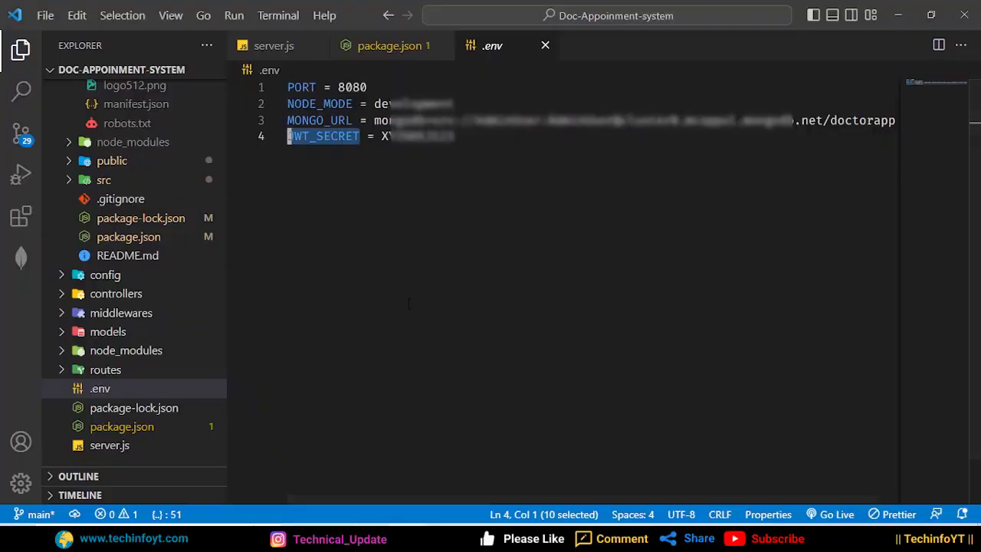
{"action": "left_click_drag", "start_coordinate": [454, 135], "coordinate": [383, 135]}
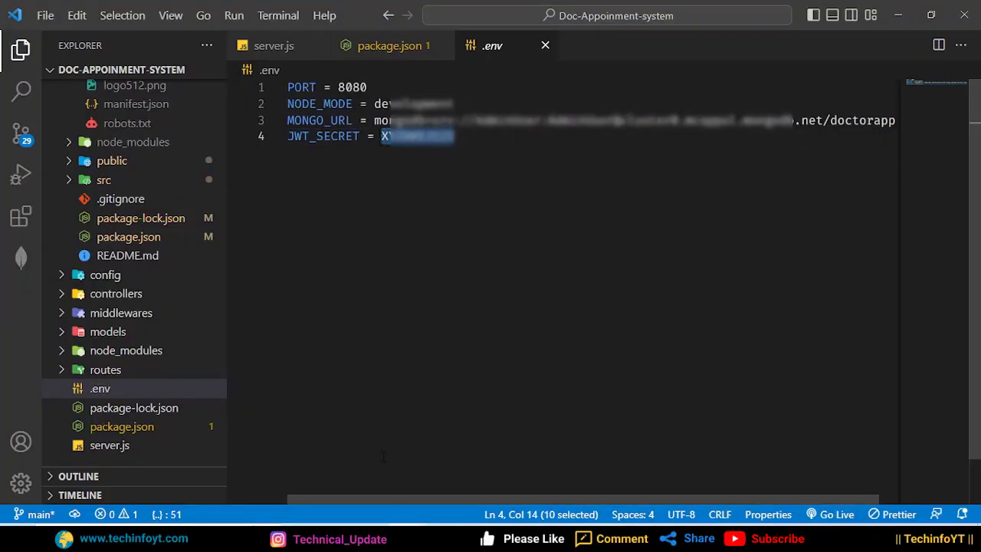
{"action": "key", "text": "alt+Tab"}
{"action": "left_click", "coordinate": [497, 425]}
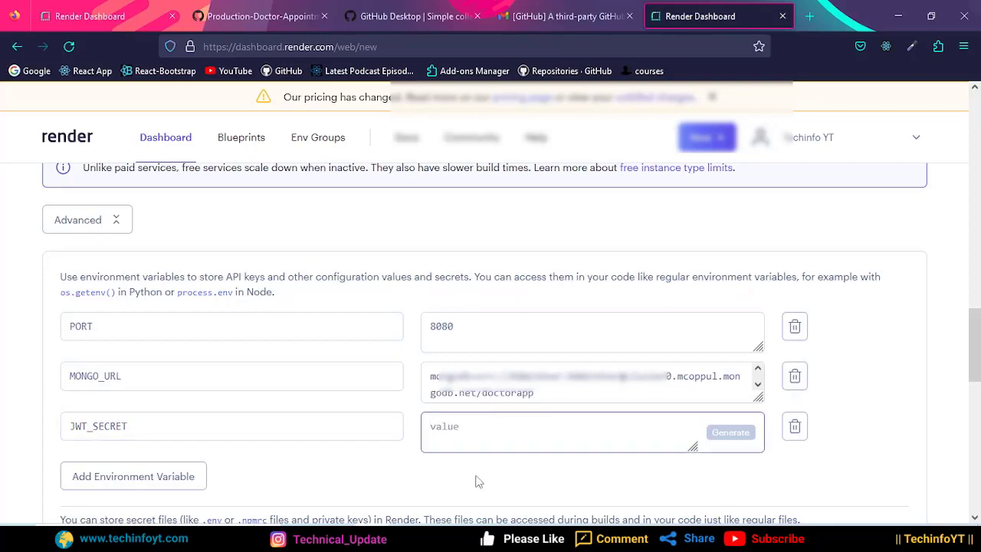
{"action": "key", "text": "ctrl+v"}
{"action": "left_click", "coordinate": [334, 452]}
- Create the web service with the entered configuration and examine the build output in its deploy log
{"action": "scroll", "coordinate": [974, 360], "scroll_direction": "down", "scroll_amount": 3}
{"action": "left_click_drag", "start_coordinate": [975, 353], "coordinate": [978, 452]}
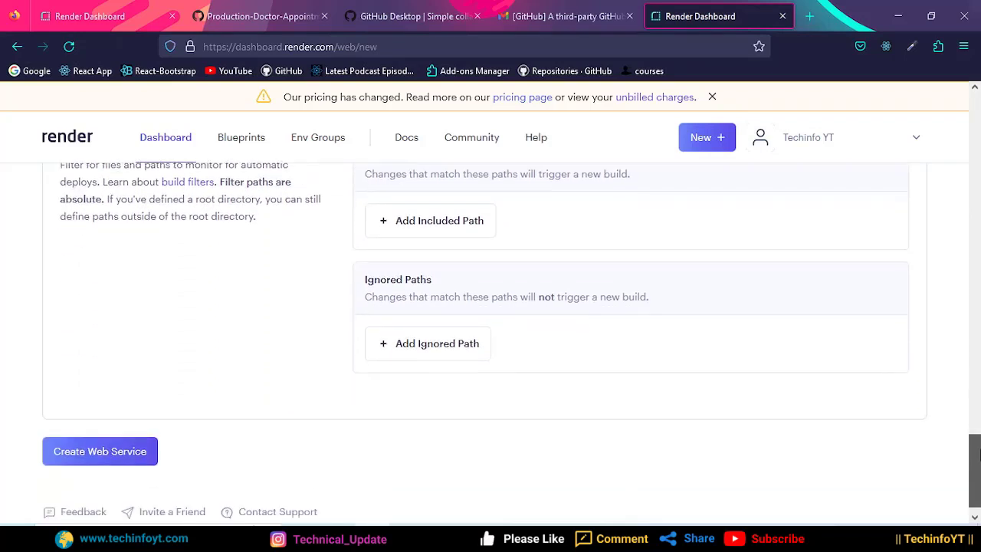
{"action": "left_click", "coordinate": [110, 455]}
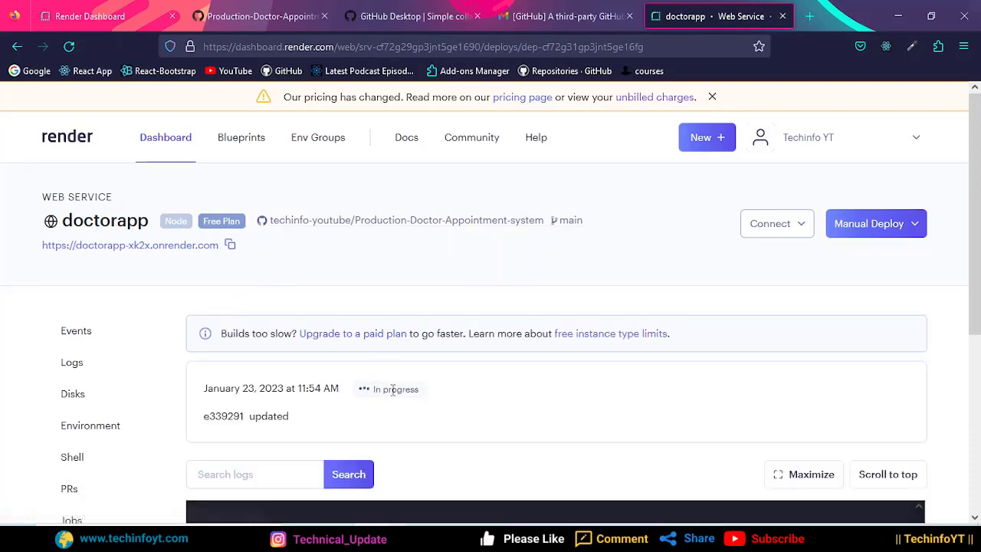
{"action": "scroll", "coordinate": [978, 192], "scroll_direction": "down", "scroll_amount": 1}
{"action": "scroll", "coordinate": [978, 192], "scroll_direction": "down", "scroll_amount": 2}
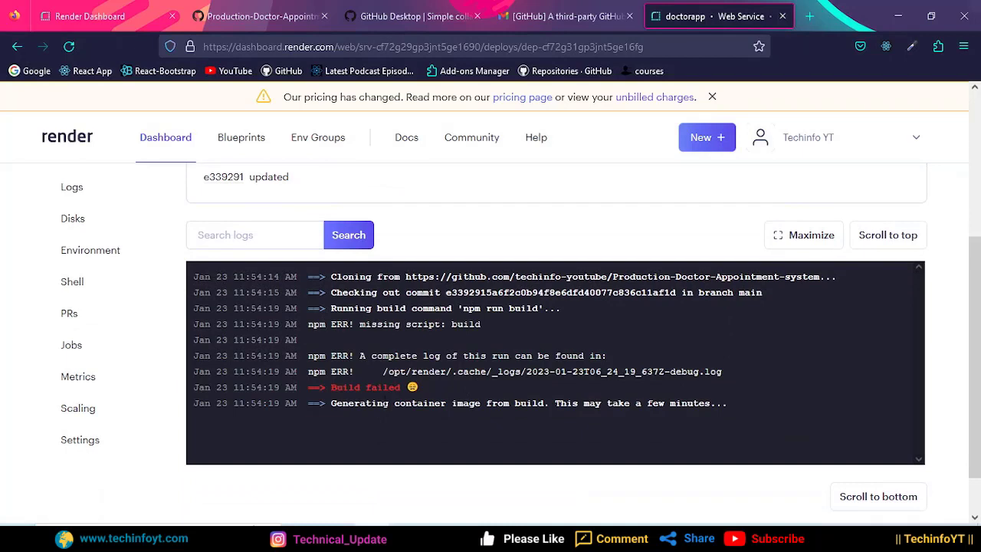
{"action": "scroll", "coordinate": [978, 192], "scroll_direction": "down", "scroll_amount": 1}
{"action": "left_click_drag", "start_coordinate": [487, 308], "coordinate": [307, 309]}
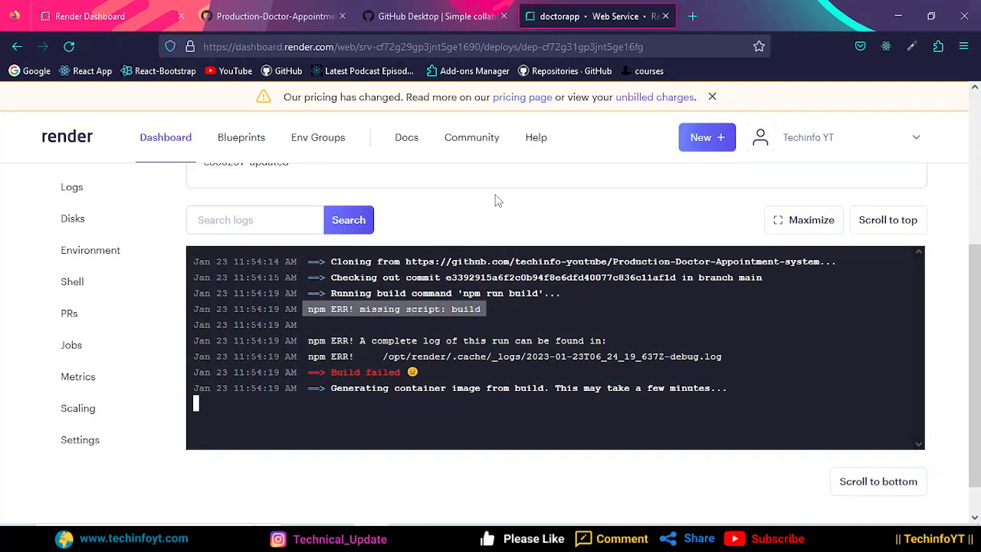
- Change the doctorapp service's build command to npm install in its settings and save the change
{"action": "left_click", "coordinate": [90, 440]}
{"action": "left_click_drag", "start_coordinate": [978, 170], "coordinate": [977, 282]}
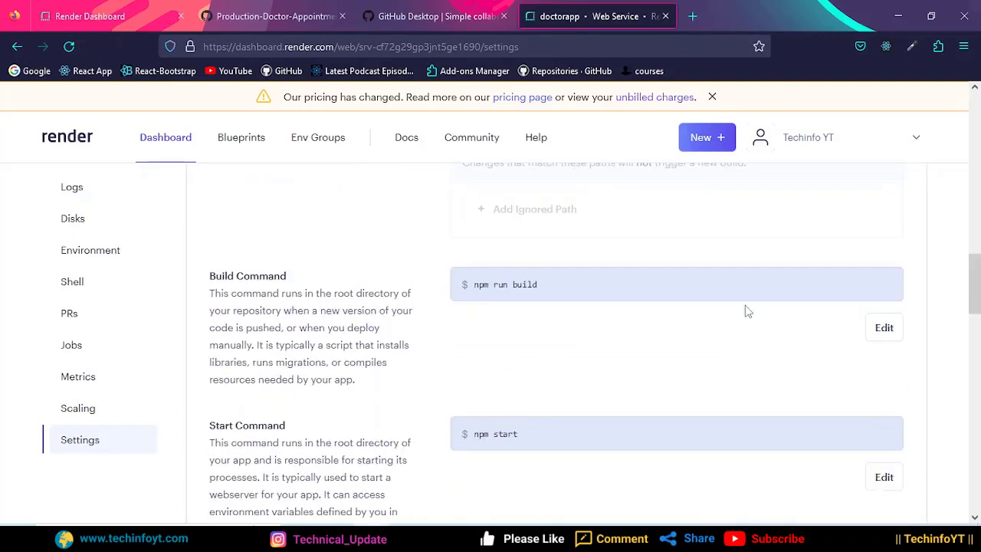
{"action": "left_click", "coordinate": [885, 330]}
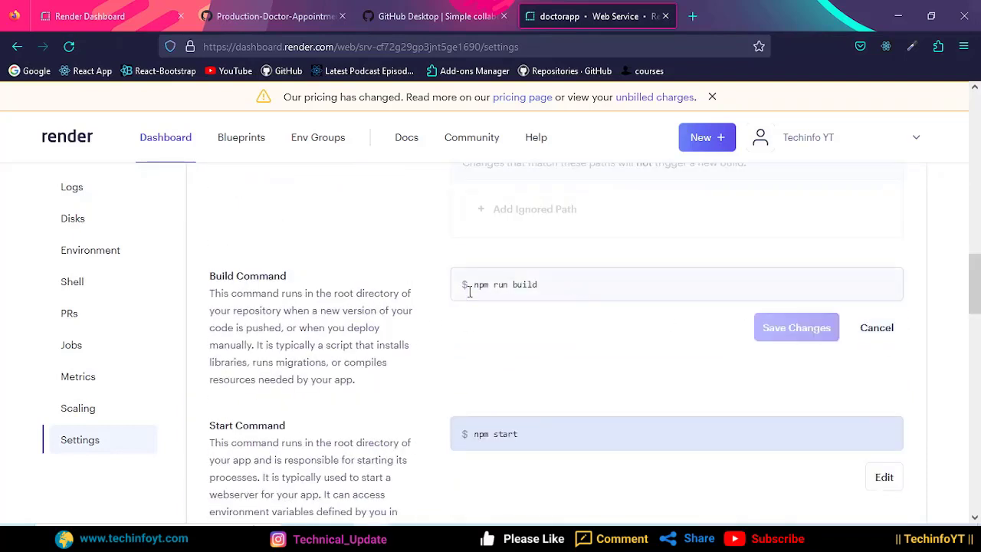
{"action": "left_click_drag", "start_coordinate": [563, 285], "coordinate": [494, 292]}
{"action": "type", "text": "i"}
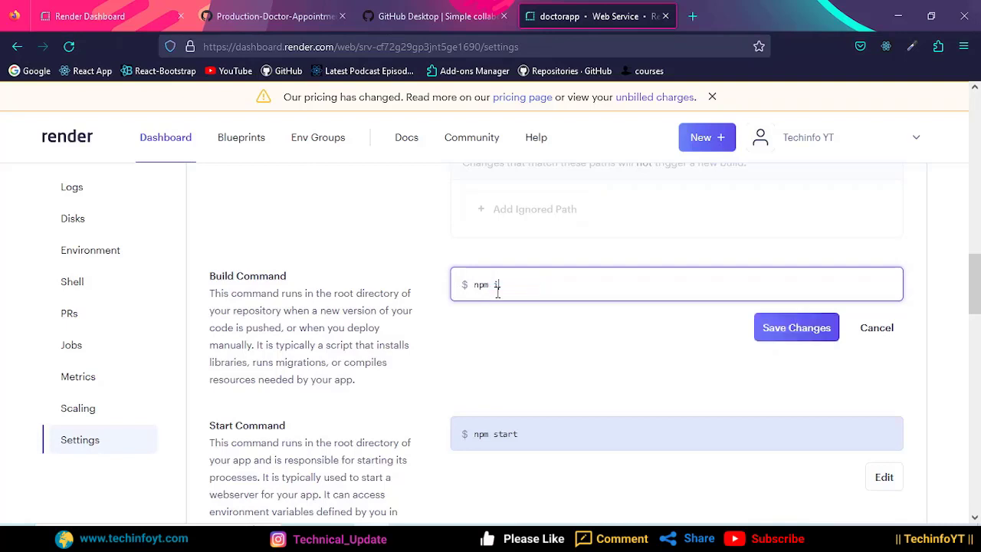
{"action": "type", "text": "nstallll"}
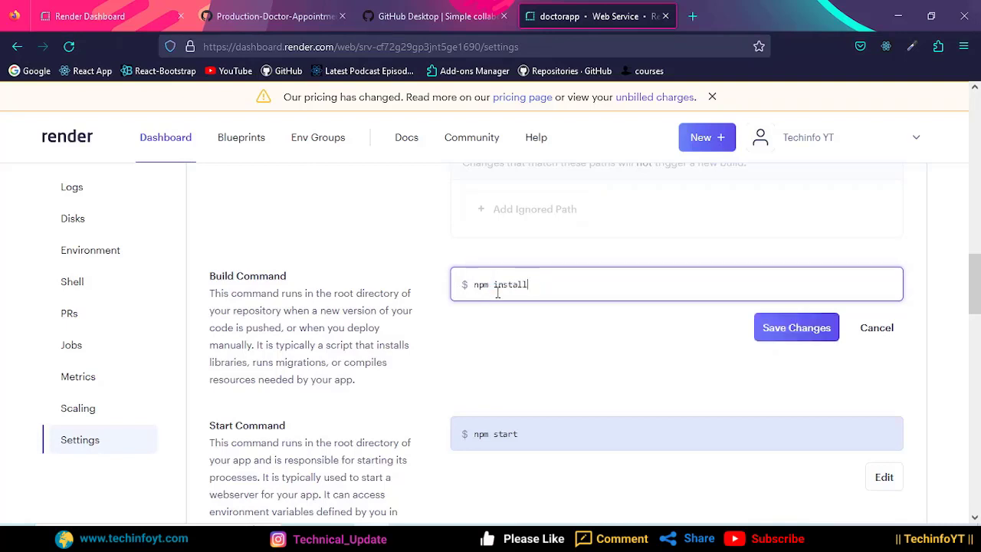
{"action": "left_click", "coordinate": [784, 337]}
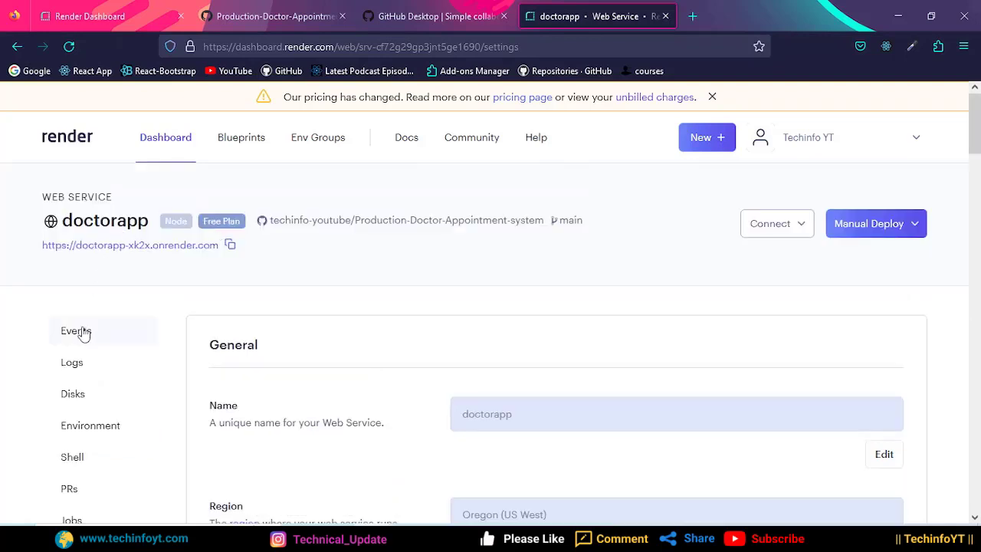
- Open the newest deploy from the service's events and follow the build progress in its log
{"action": "left_click", "coordinate": [81, 331]}
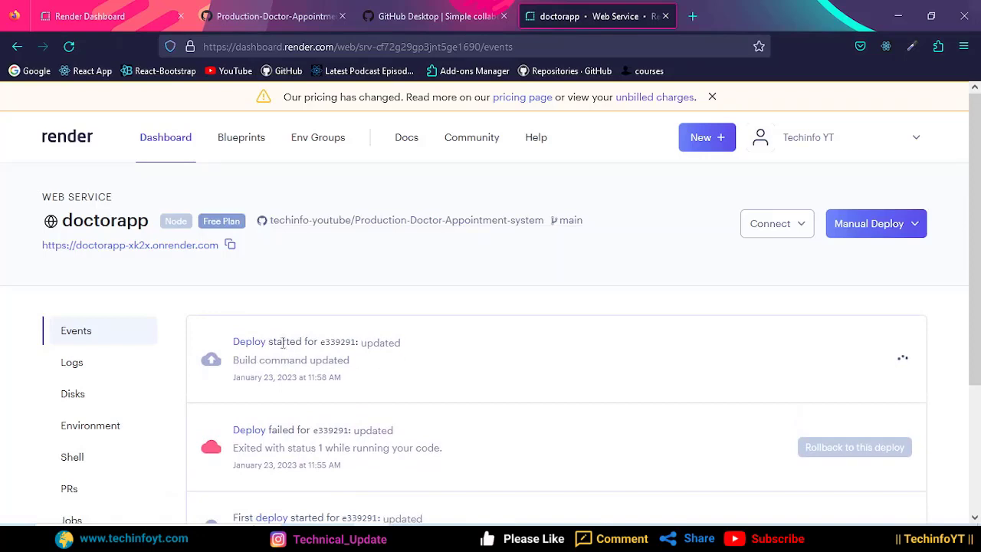
{"action": "left_click", "coordinate": [249, 343]}
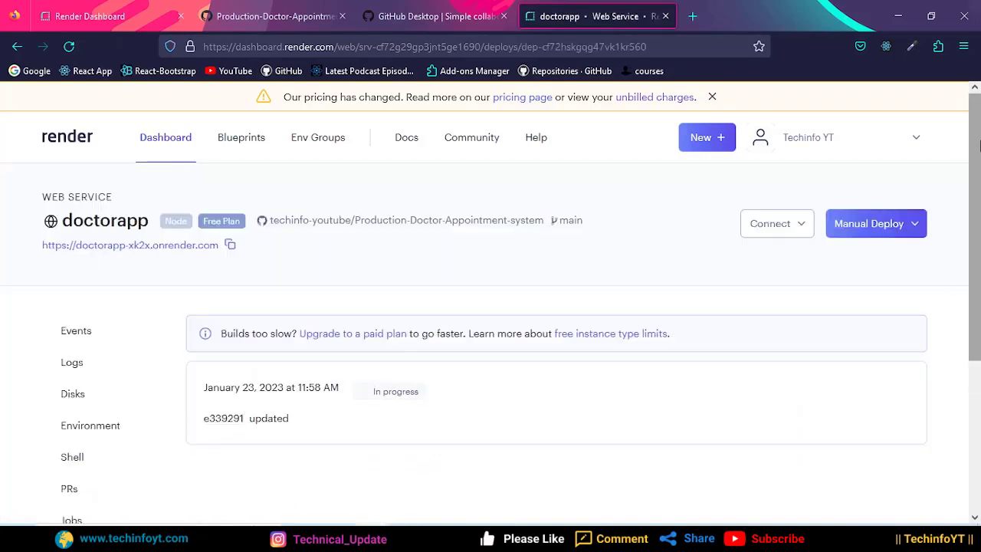
{"action": "left_click_drag", "start_coordinate": [978, 145], "coordinate": [978, 259]}
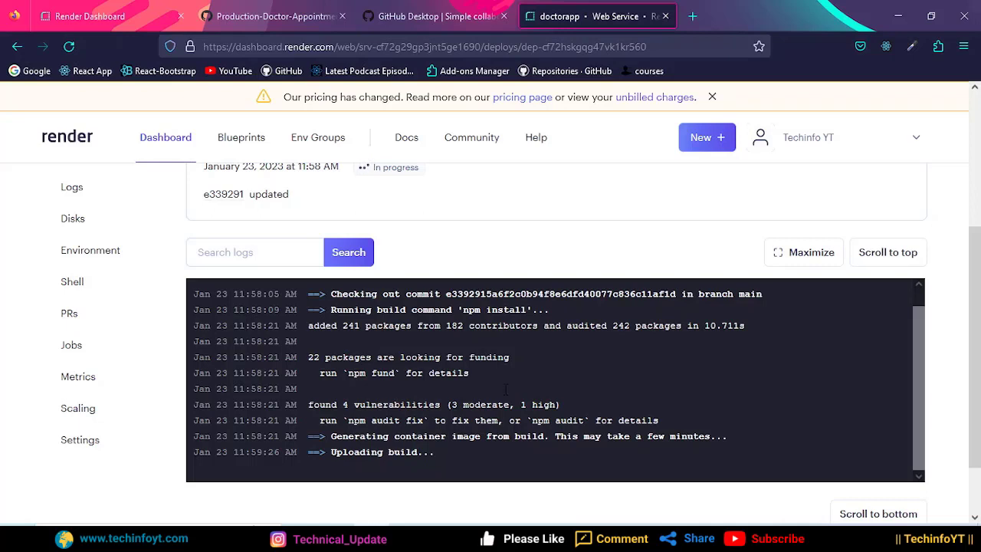
{"action": "scroll", "coordinate": [505, 390], "scroll_direction": "up", "scroll_amount": 3}
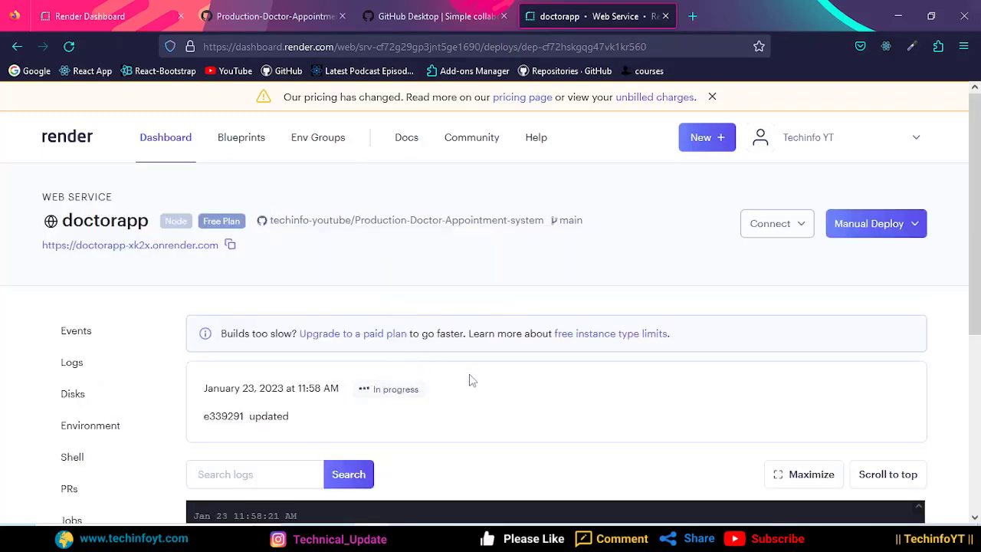
{"action": "scroll", "coordinate": [537, 345], "scroll_direction": "down", "scroll_amount": 3}
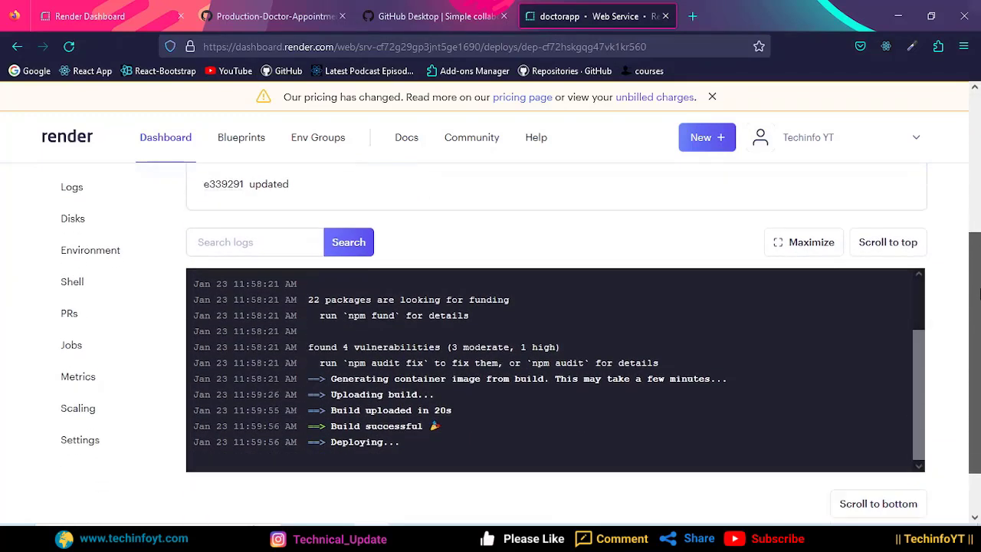